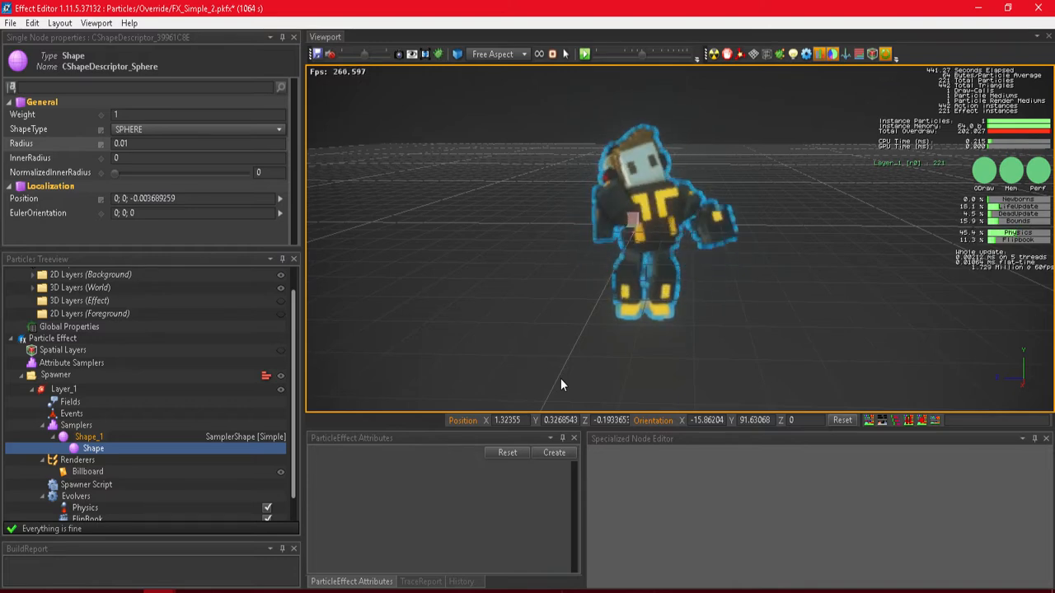
- Examine the animated character particle in the effect viewport from several camera angles and distances
{"action": "key", "text": "a"}
{"action": "right_click_drag", "start_coordinate": [561, 378], "coordinate": [812, 406]}
{"action": "key", "text": "s"}
{"action": "key", "text": "w"}
{"action": "key", "text": "a"}
{"action": "key", "text": "s"}
{"action": "key", "text": "w"}
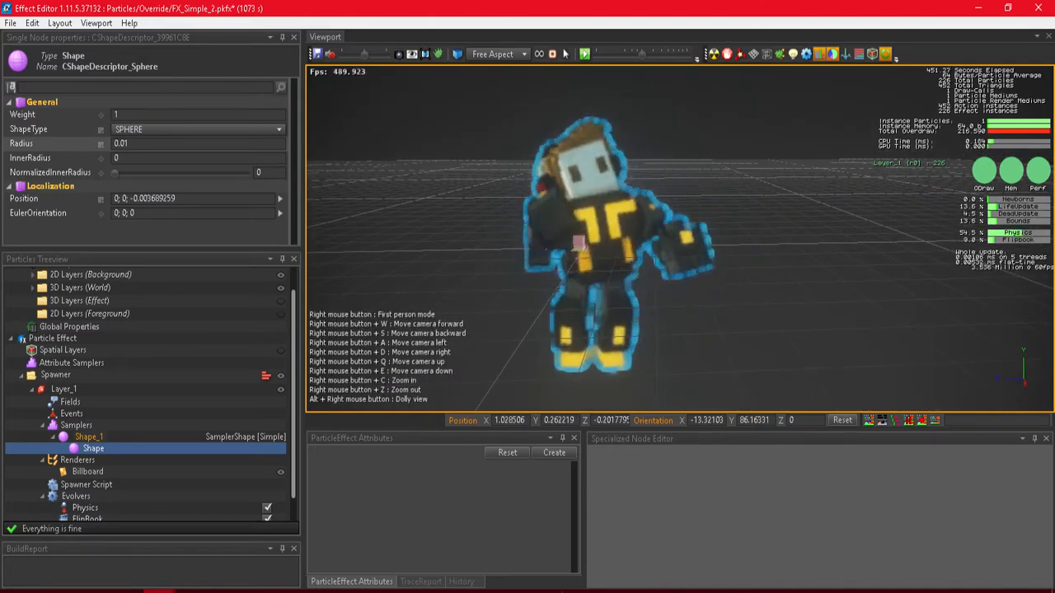
{"action": "key", "text": "d"}
{"action": "right_click_drag", "start_coordinate": [812, 405], "coordinate": [742, 396]}
{"action": "key", "text": "s"}
{"action": "key", "text": "a"}
{"action": "key", "text": "w"}
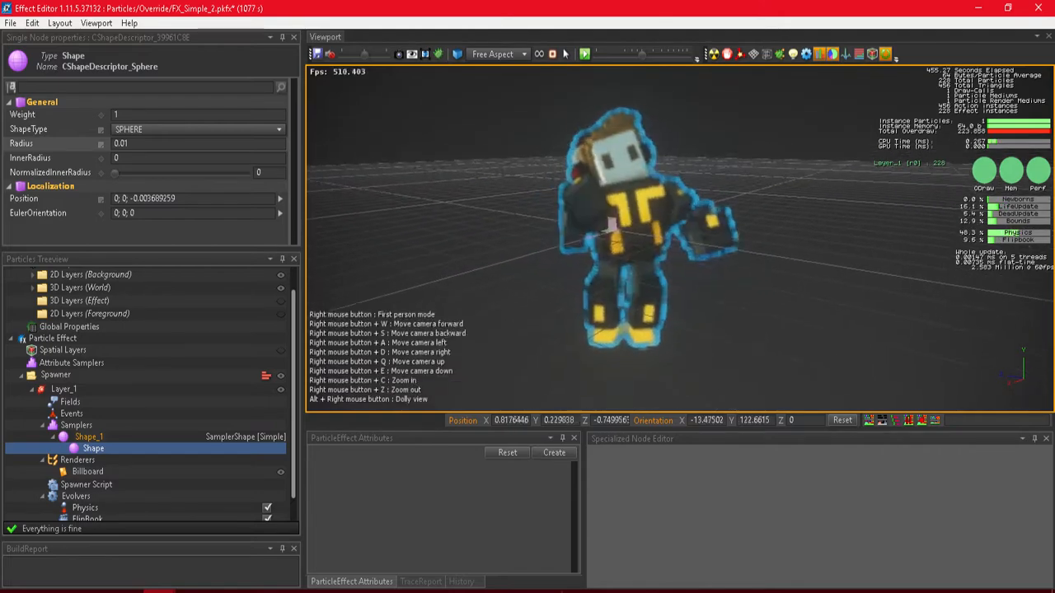
{"action": "key", "text": "a"}
{"action": "right_click_drag", "start_coordinate": [445, 309], "coordinate": [556, 321]}
{"action": "key", "text": "a"}
{"action": "key", "text": "w"}
{"action": "key", "text": "s"}
{"action": "right_click_drag", "start_coordinate": [704, 330], "coordinate": [710, 325]}
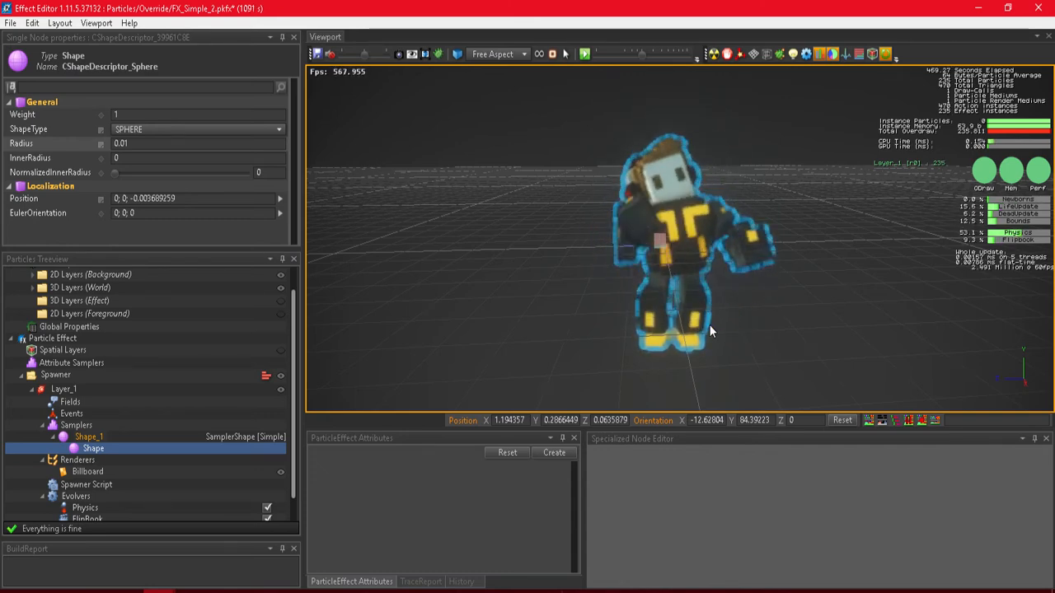
{"action": "right_click_drag", "start_coordinate": [801, 248], "coordinate": [874, 267]}
{"action": "key", "text": "w"}
{"action": "key", "text": "s"}
{"action": "key", "text": "w"}
{"action": "key", "text": "d"}
{"action": "key", "text": "s"}
{"action": "key", "text": "a"}
{"action": "key", "text": "s"}
{"action": "key", "text": "w"}
{"action": "right_click_drag", "start_coordinate": [734, 133], "coordinate": [267, 292]}
{"action": "key", "text": "w"}
{"action": "key", "text": "a"}
{"action": "key", "text": "s"}
{"action": "key", "text": "a"}
{"action": "key", "text": "w"}
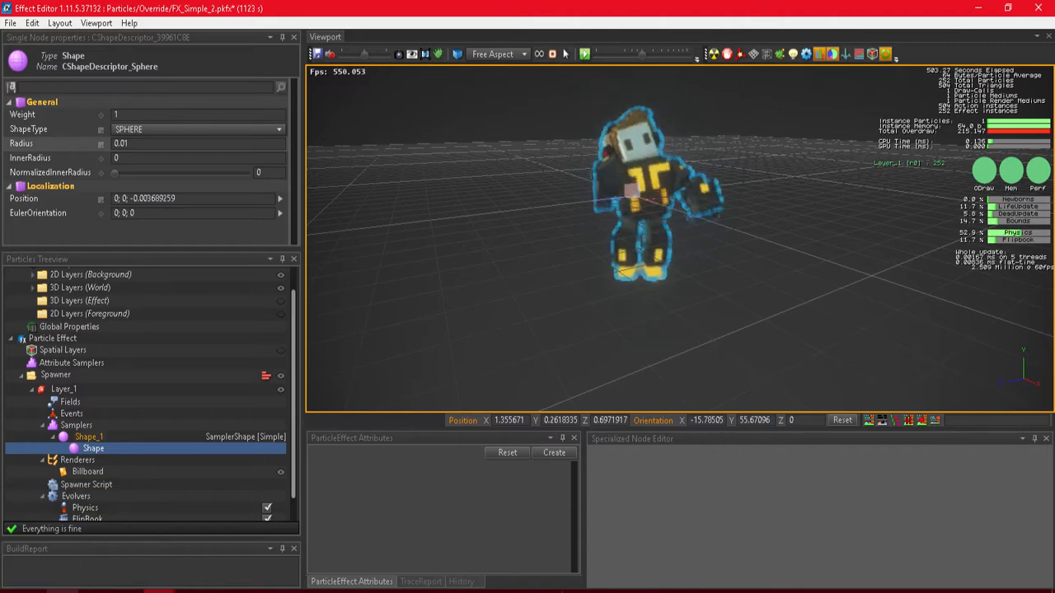
- Switch to the ezgif page in Chrome and review the original dance GIF, the resize settings and the resized image
{"action": "left_click", "coordinate": [63, 590]}
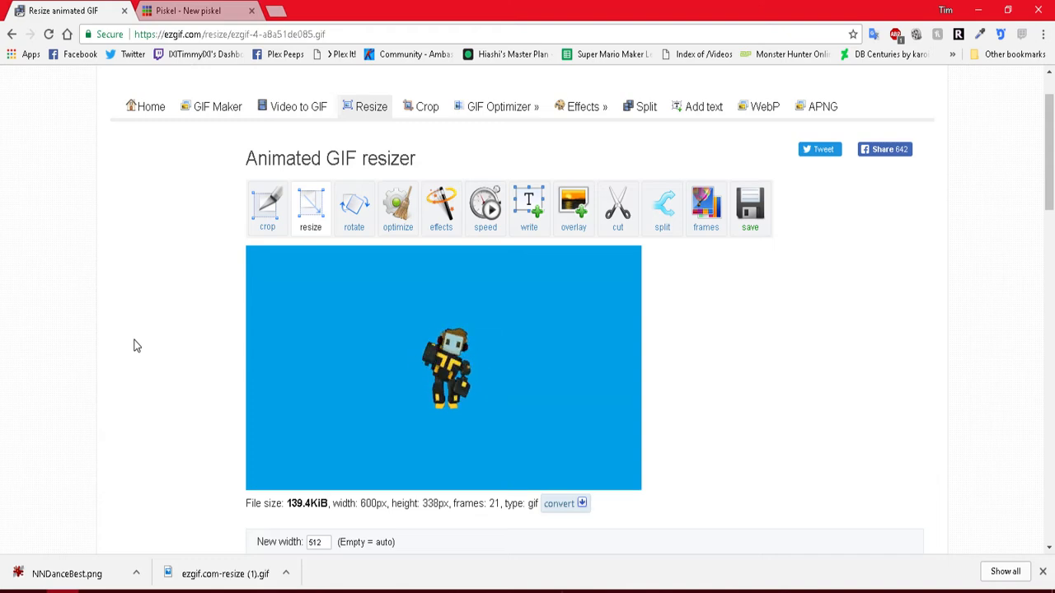
{"action": "scroll", "coordinate": [124, 354], "scroll_direction": "down", "scroll_amount": 1}
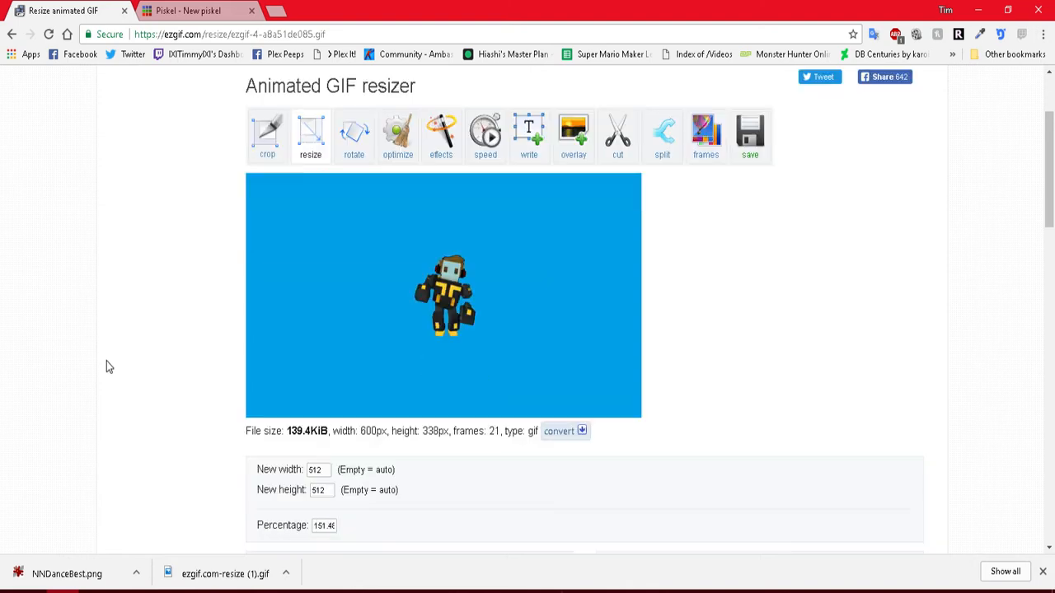
{"action": "scroll", "coordinate": [178, 325], "scroll_direction": "up", "scroll_amount": 2}
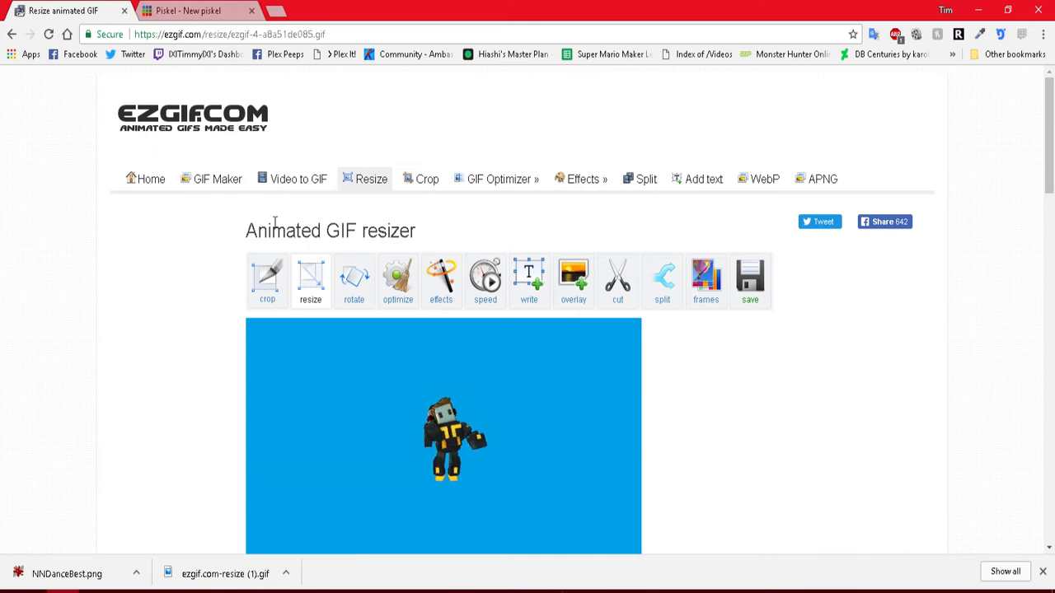
{"action": "scroll", "coordinate": [229, 222], "scroll_direction": "down", "scroll_amount": 2}
{"action": "scroll", "coordinate": [229, 224], "scroll_direction": "down", "scroll_amount": 3}
{"action": "scroll", "coordinate": [148, 272], "scroll_direction": "down", "scroll_amount": 1}
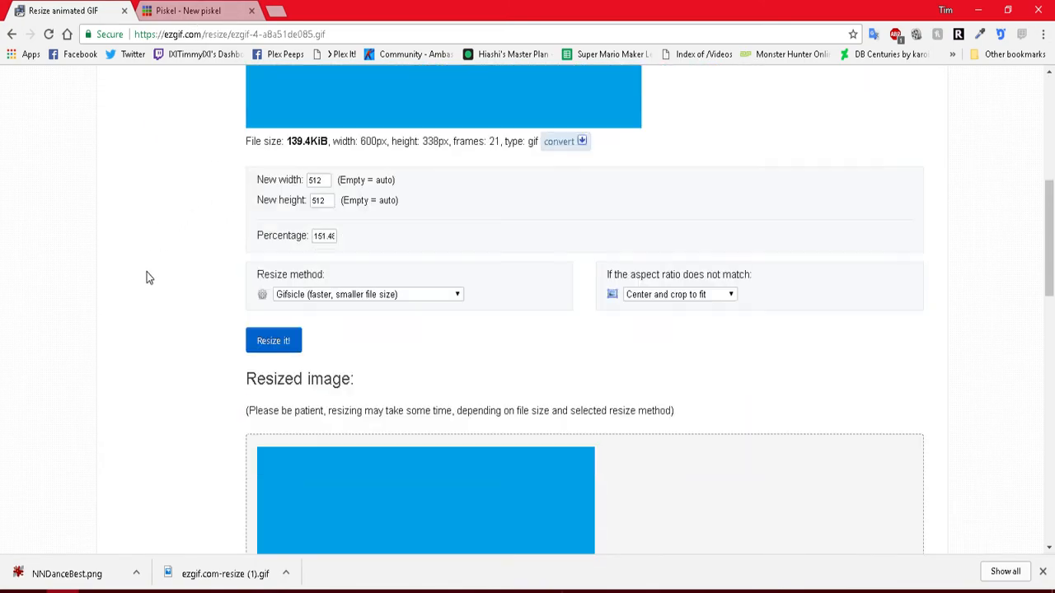
{"action": "scroll", "coordinate": [147, 276], "scroll_direction": "down", "scroll_amount": 4}
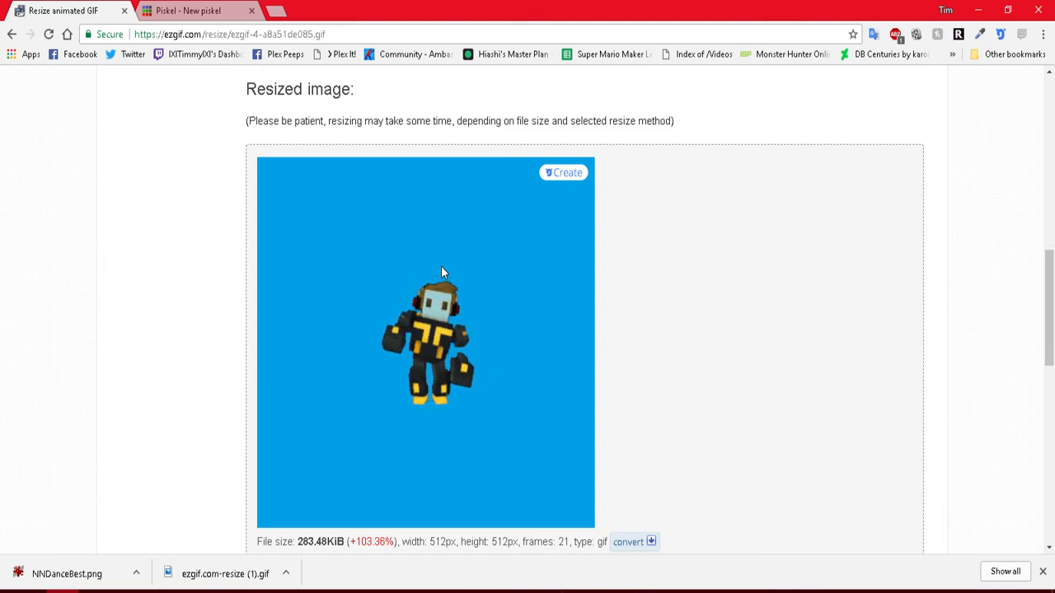
{"action": "scroll", "coordinate": [441, 266], "scroll_direction": "up", "scroll_amount": 2}
{"action": "scroll", "coordinate": [437, 267], "scroll_direction": "up", "scroll_amount": 5}
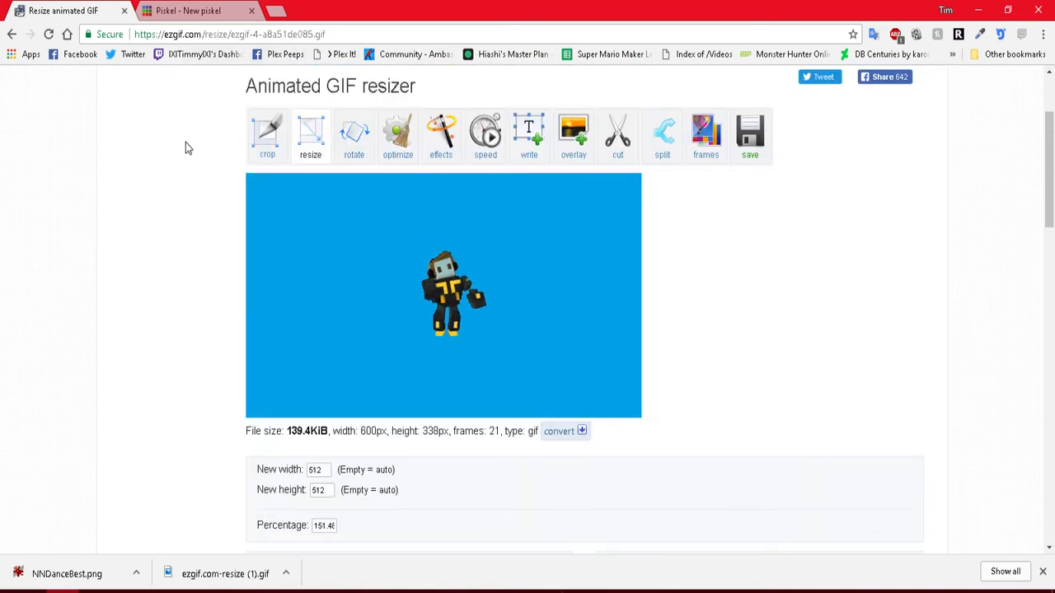
{"action": "scroll", "coordinate": [167, 186], "scroll_direction": "up", "scroll_amount": 1}
{"action": "scroll", "coordinate": [157, 272], "scroll_direction": "up", "scroll_amount": 1}
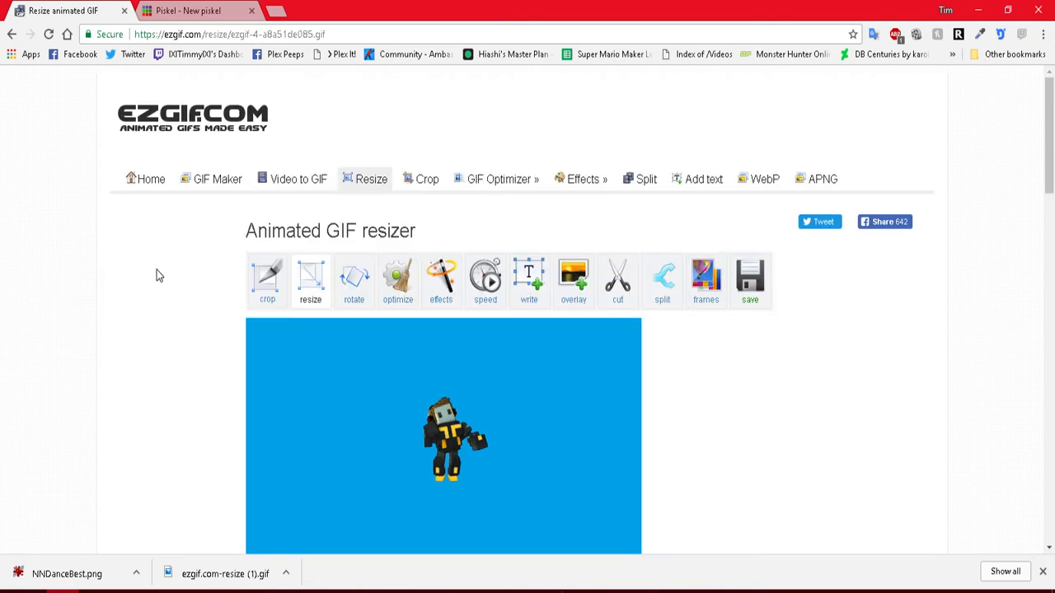
{"action": "scroll", "coordinate": [157, 272], "scroll_direction": "down", "scroll_amount": 1}
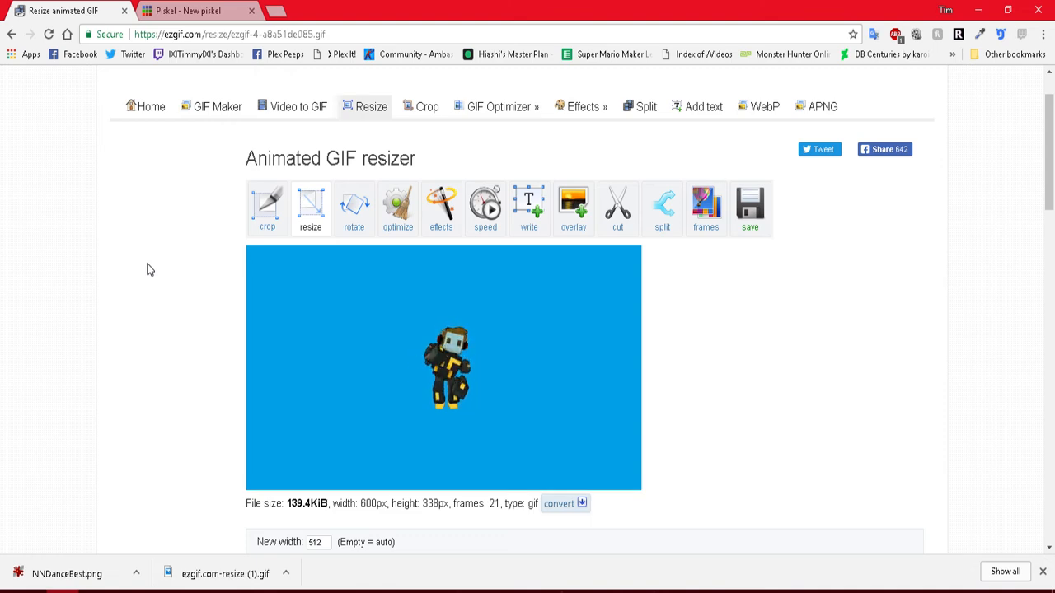
{"action": "scroll", "coordinate": [128, 262], "scroll_direction": "down", "scroll_amount": 1}
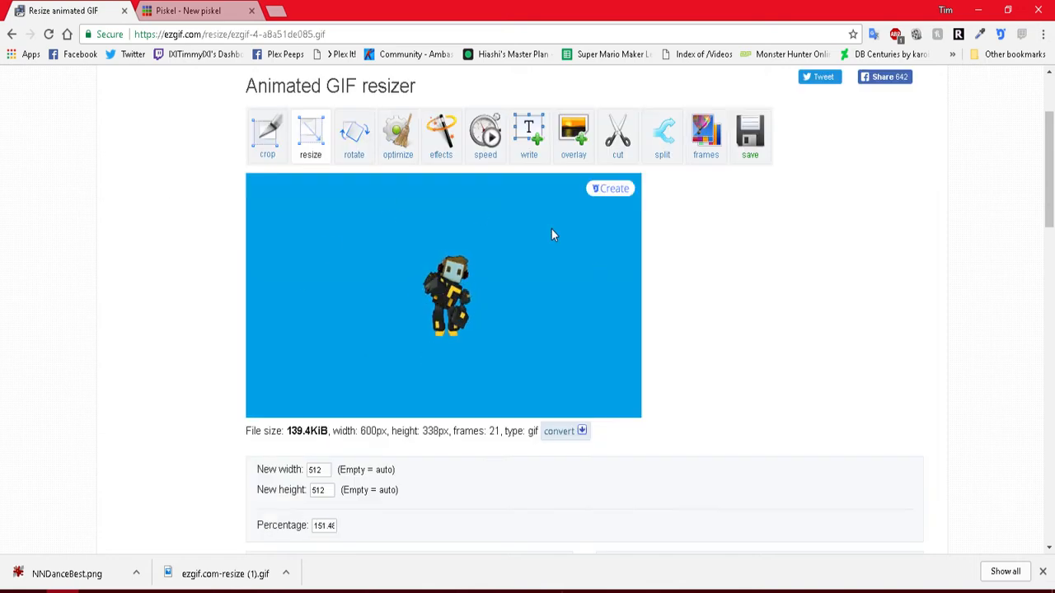
{"action": "scroll", "coordinate": [230, 280], "scroll_direction": "down", "scroll_amount": 2}
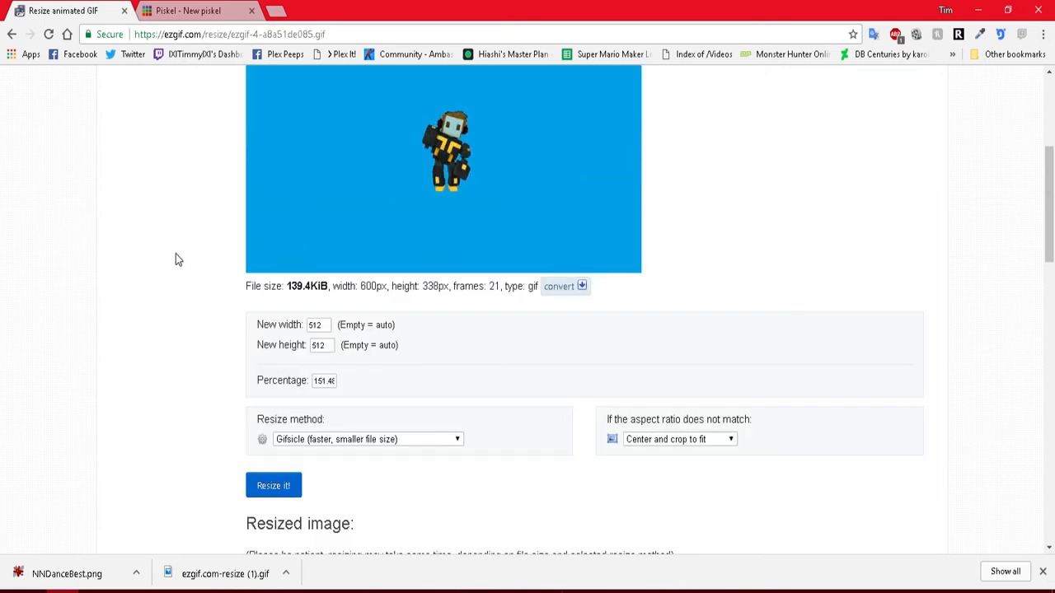
{"action": "scroll", "coordinate": [193, 239], "scroll_direction": "down", "scroll_amount": 3}
{"action": "scroll", "coordinate": [299, 389], "scroll_direction": "down", "scroll_amount": 6}
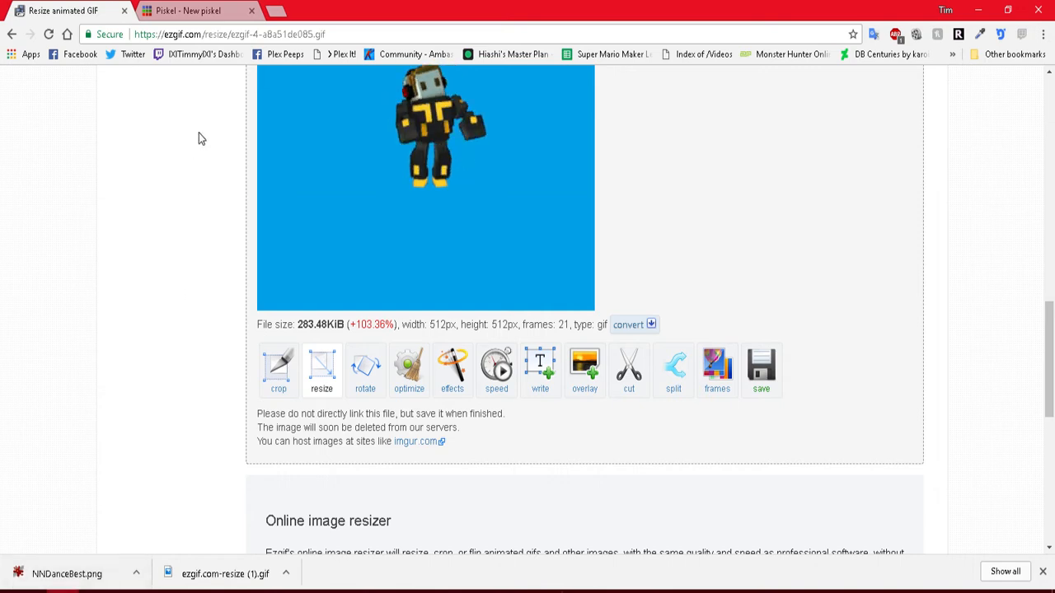
- Switch to the Piskel page and choose NNDanceBest.gif from the Downloads folder as the picture to import
{"action": "left_click", "coordinate": [206, 10]}
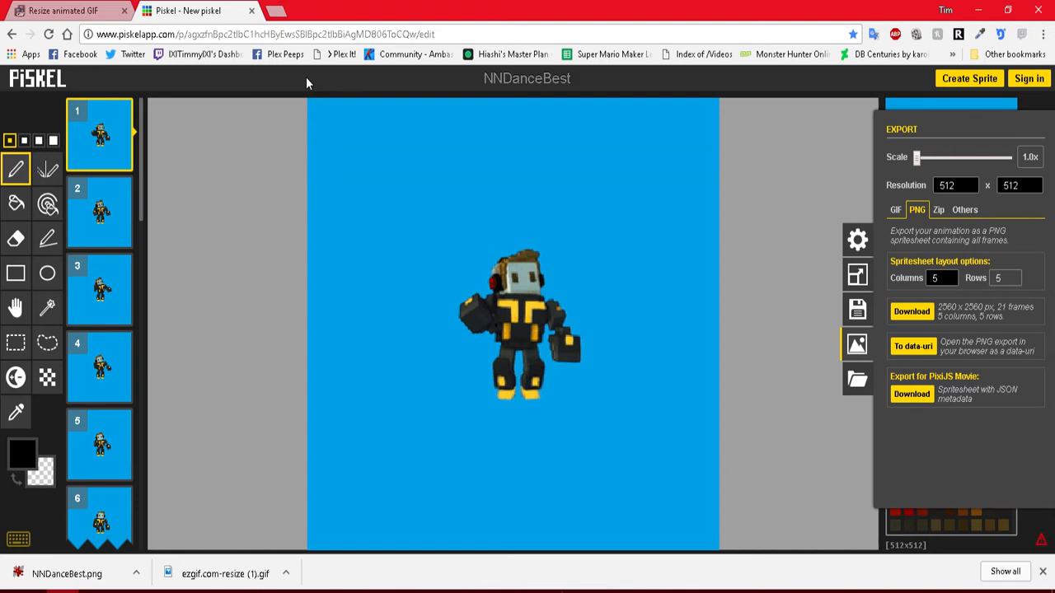
{"action": "left_click", "coordinate": [1043, 572]}
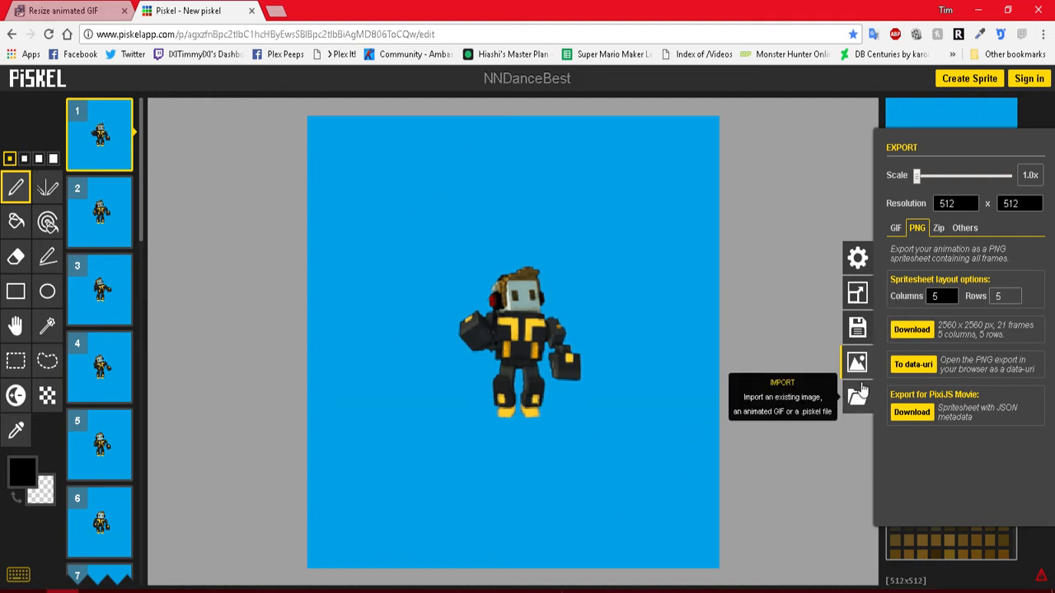
{"action": "left_click", "coordinate": [858, 399]}
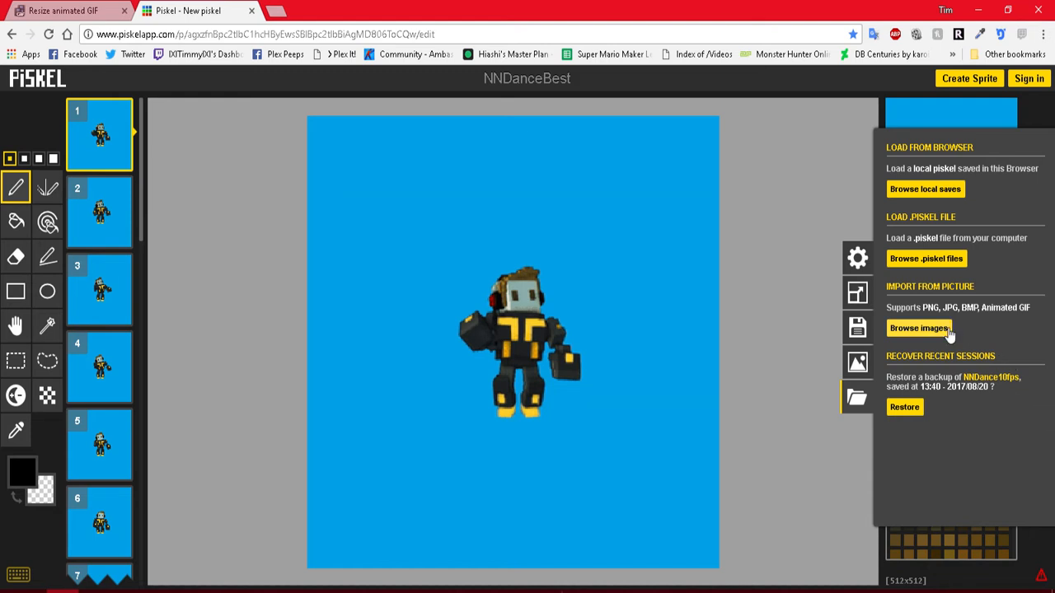
{"action": "left_click", "coordinate": [918, 328]}
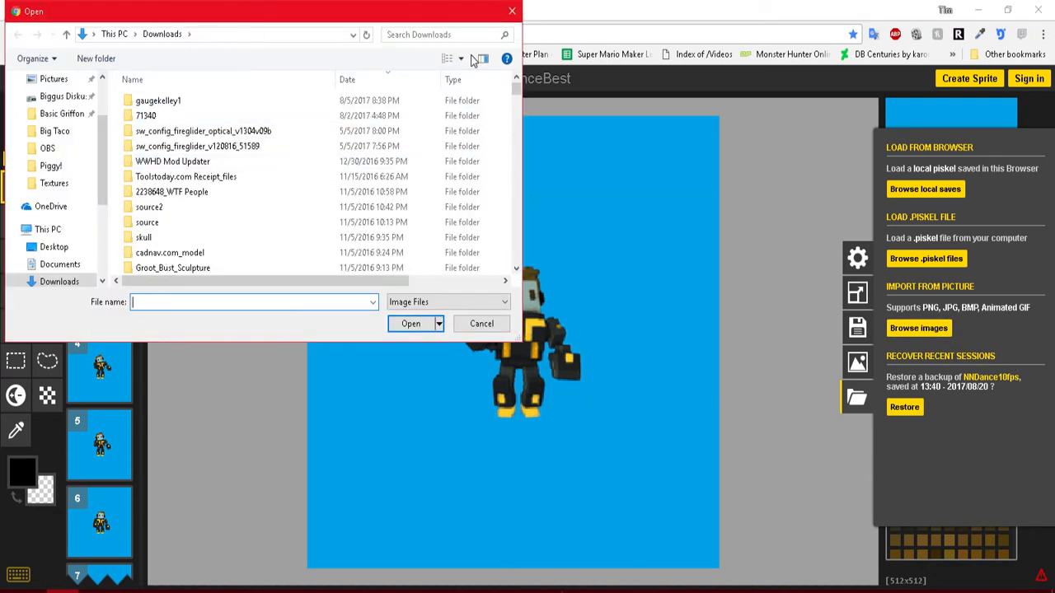
{"action": "left_click", "coordinate": [396, 36]}
{"action": "left_click", "coordinate": [470, 55]}
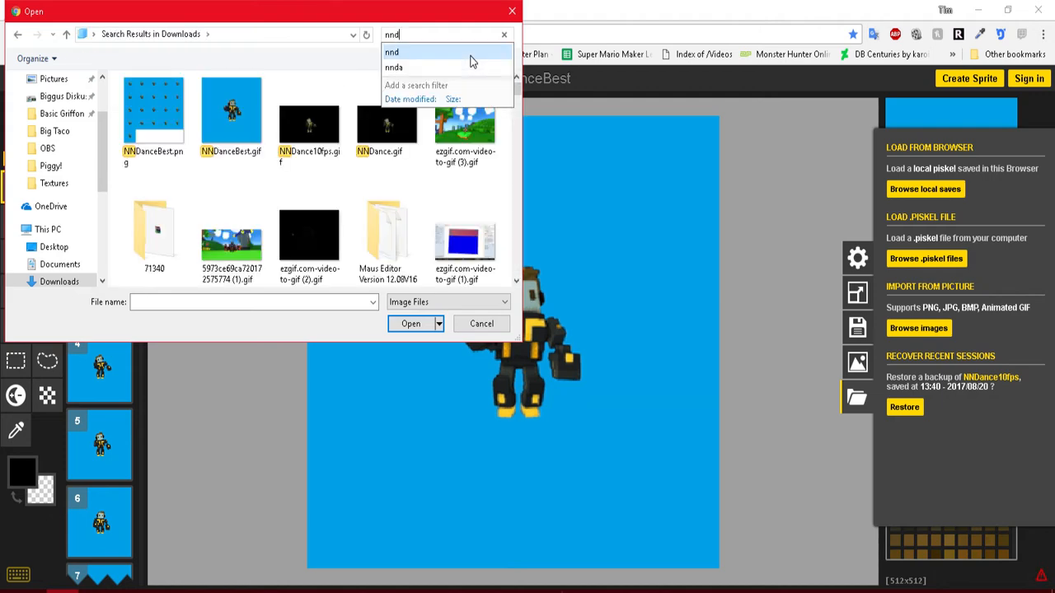
{"action": "type", "text": "d"}
{"action": "left_click", "coordinate": [237, 124]}
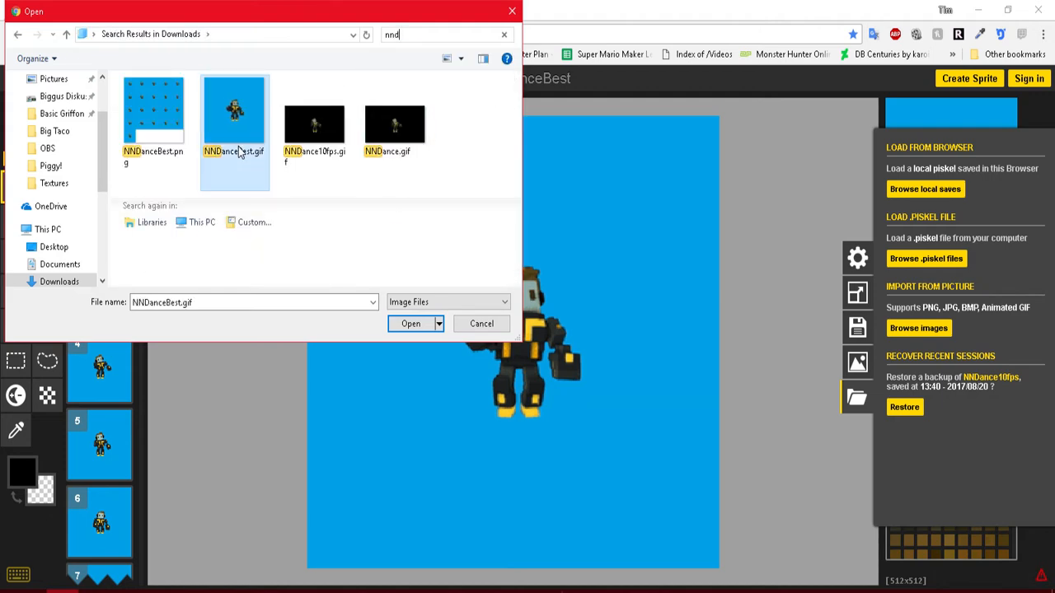
{"action": "double_click", "coordinate": [237, 148]}
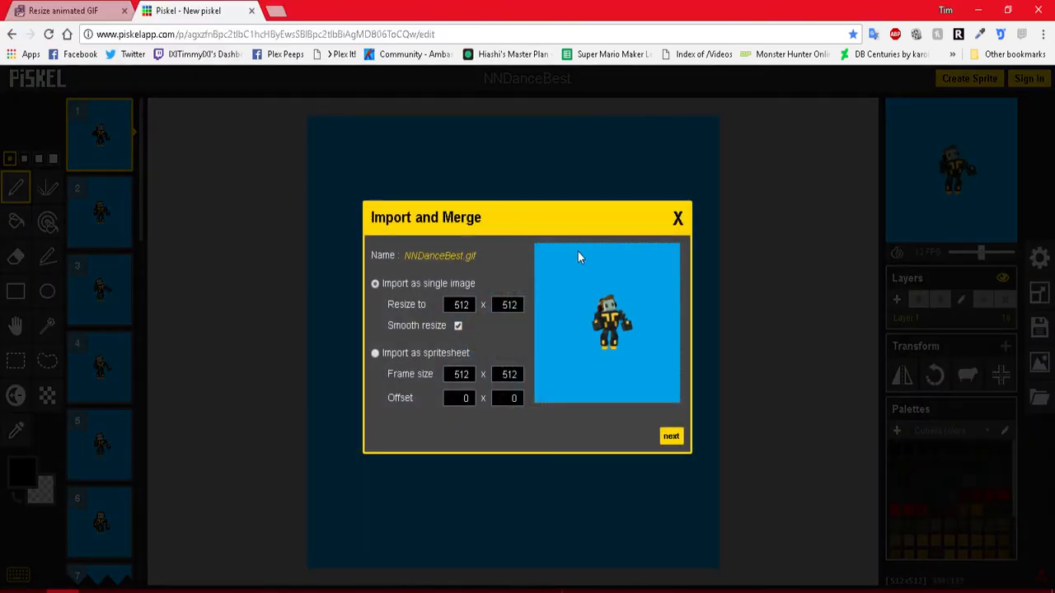
- Import the GIF as a spritesheet with 512 x 512 frames, replacing the current sprite
{"action": "left_click", "coordinate": [376, 354]}
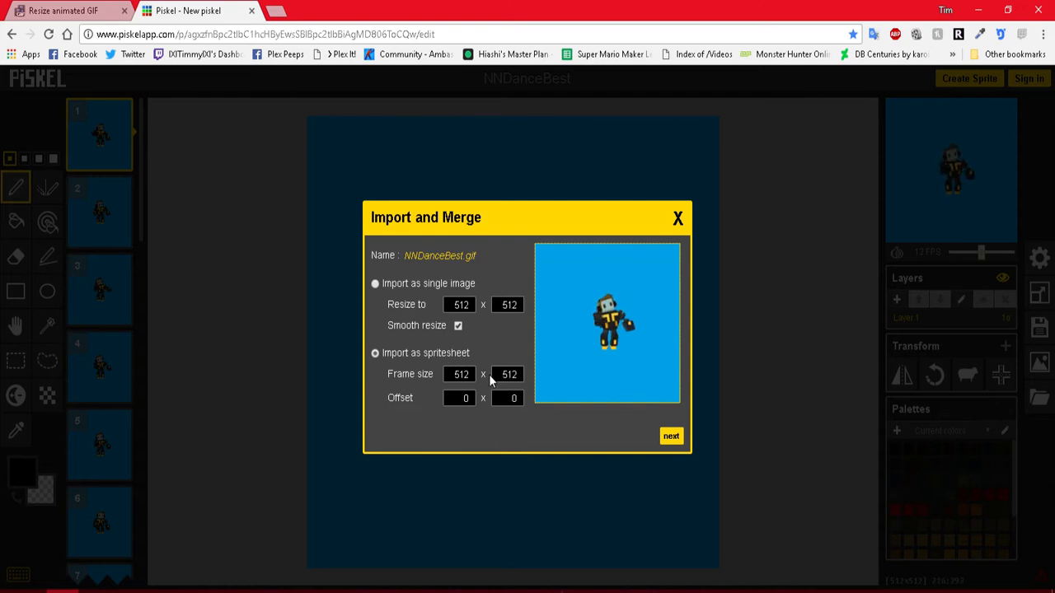
{"action": "left_click", "coordinate": [673, 438]}
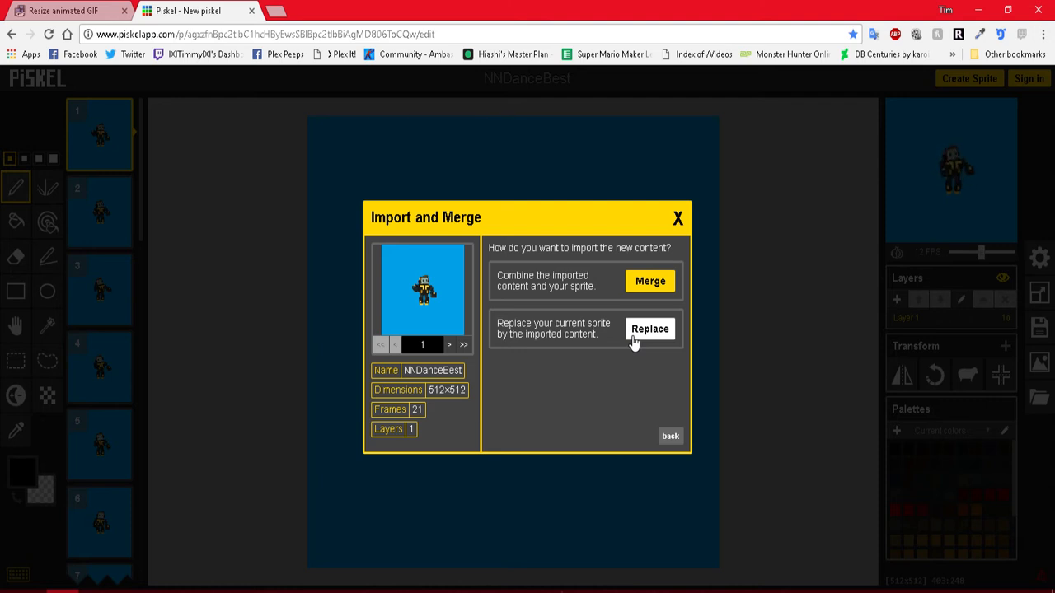
{"action": "left_click", "coordinate": [638, 341]}
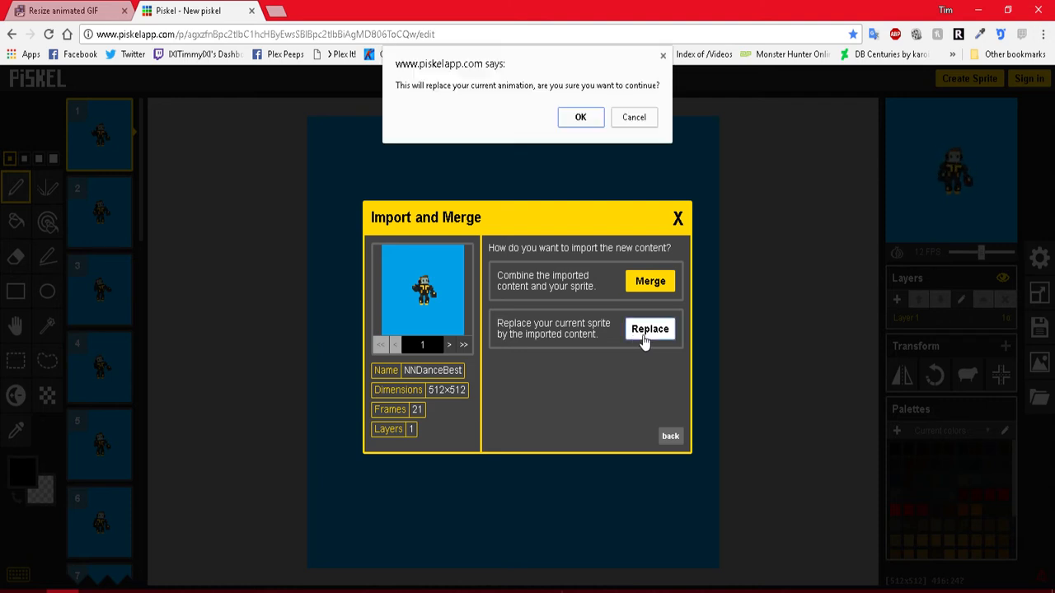
{"action": "left_click", "coordinate": [588, 120]}
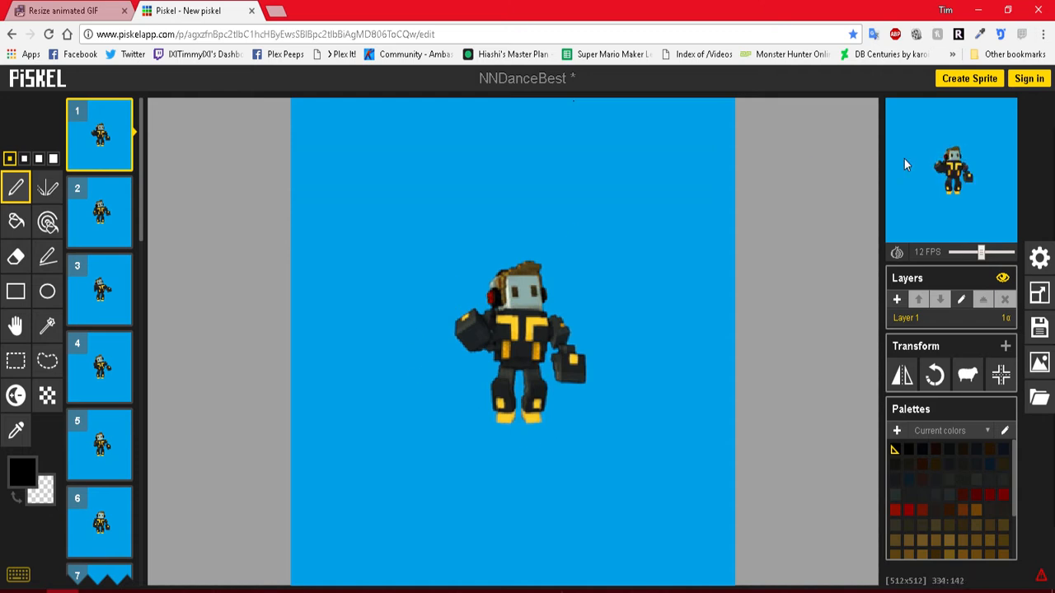
{"action": "mouse_move", "coordinate": [945, 145]}
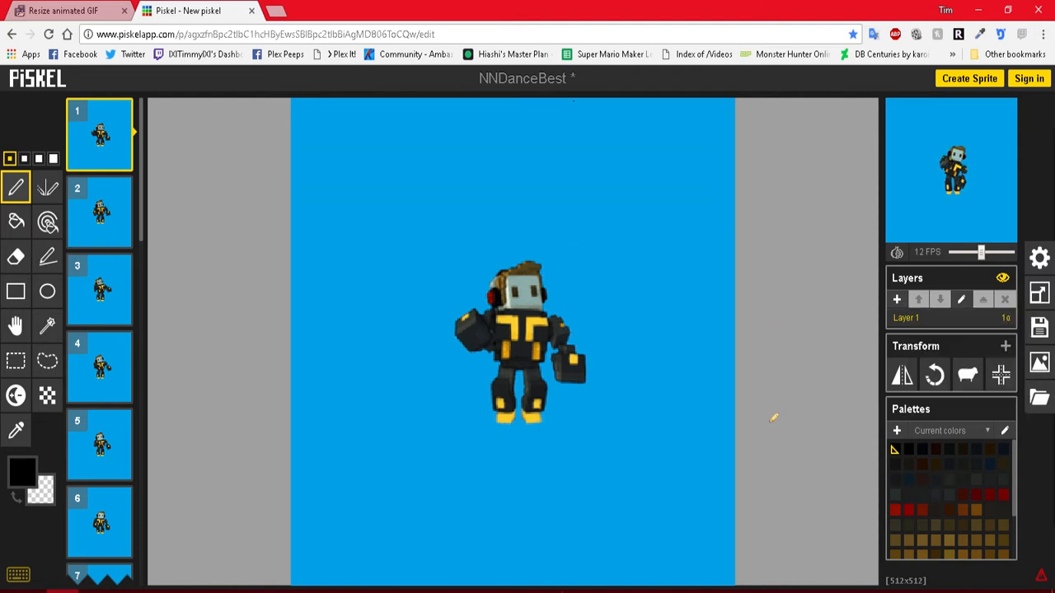
- Export the animation as a PNG spritesheet with 5 columns and 5 rows at 1.0x scale and download it
{"action": "left_click", "coordinate": [1039, 364]}
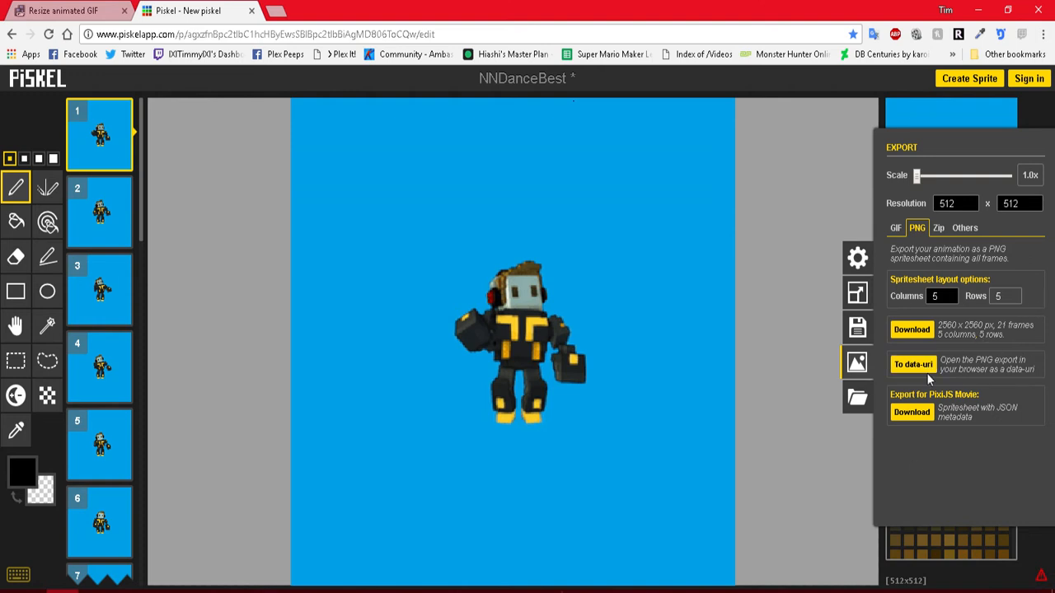
{"action": "left_click", "coordinate": [913, 333]}
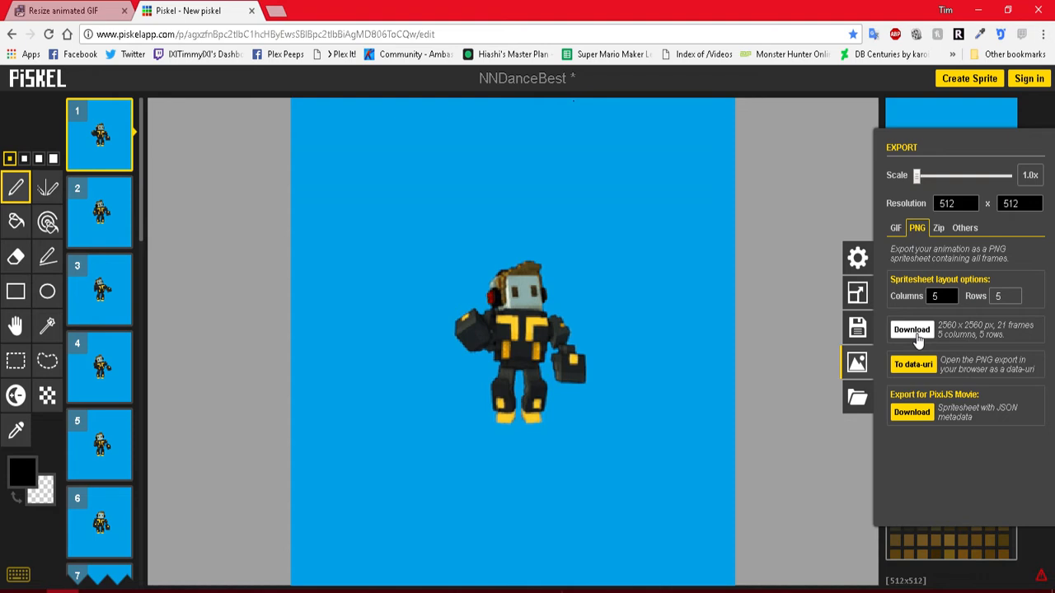
{"action": "left_click", "coordinate": [917, 337]}
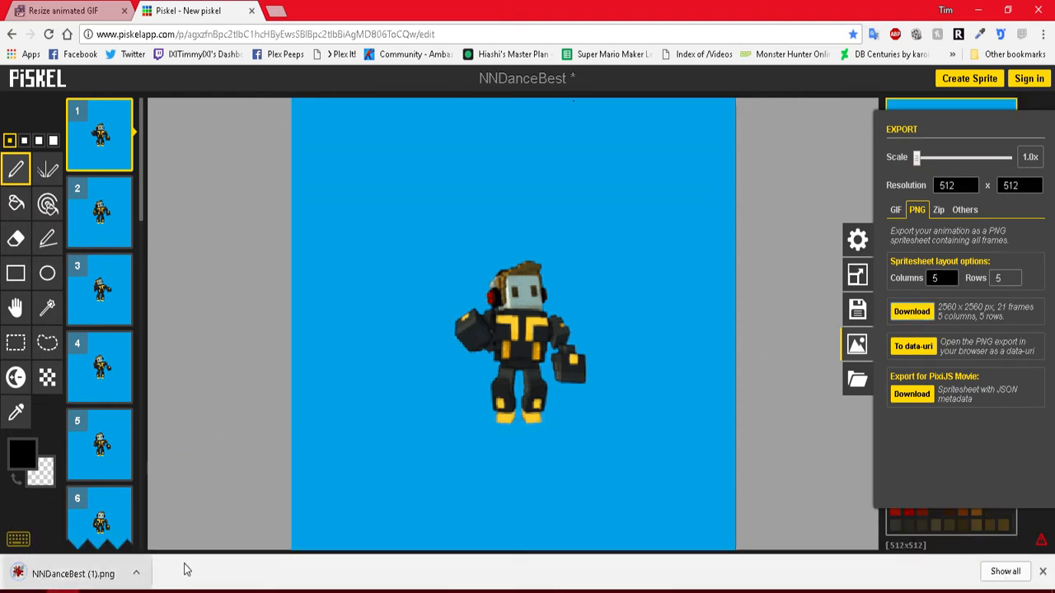
- Switch to Photoshop and open NNDanceBest (1).png there, searching the Downloads folder in File Explorer for "nnda"
{"action": "left_click", "coordinate": [127, 591]}
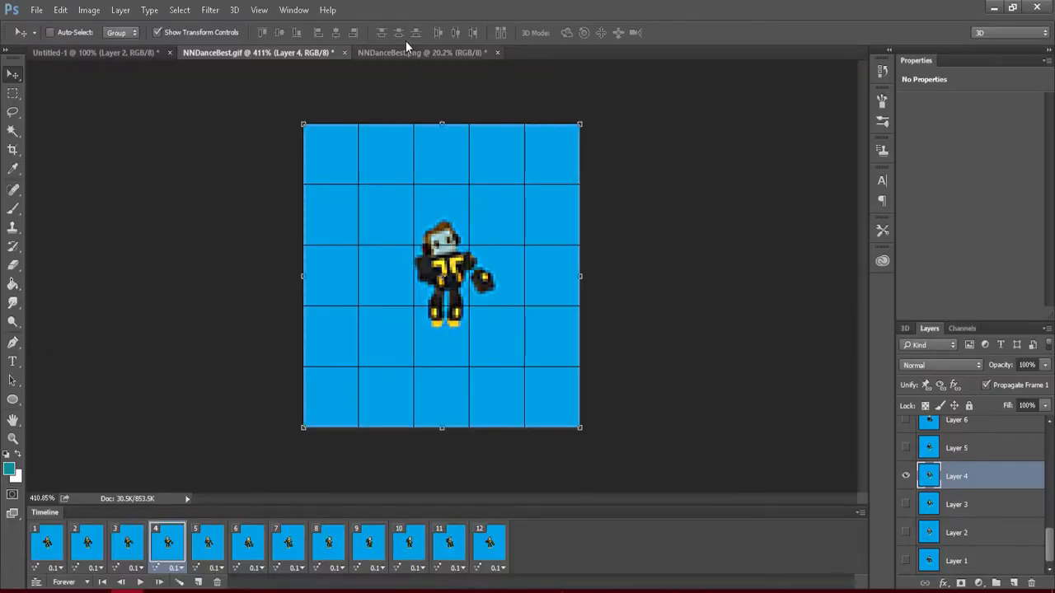
{"action": "left_click", "coordinate": [403, 52]}
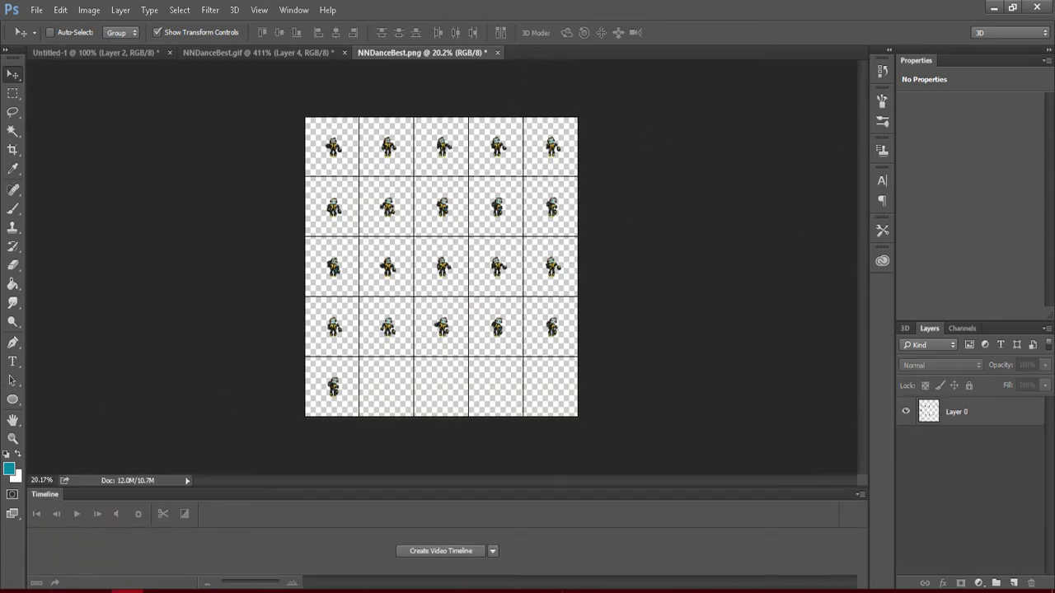
{"action": "left_click", "coordinate": [191, 591]}
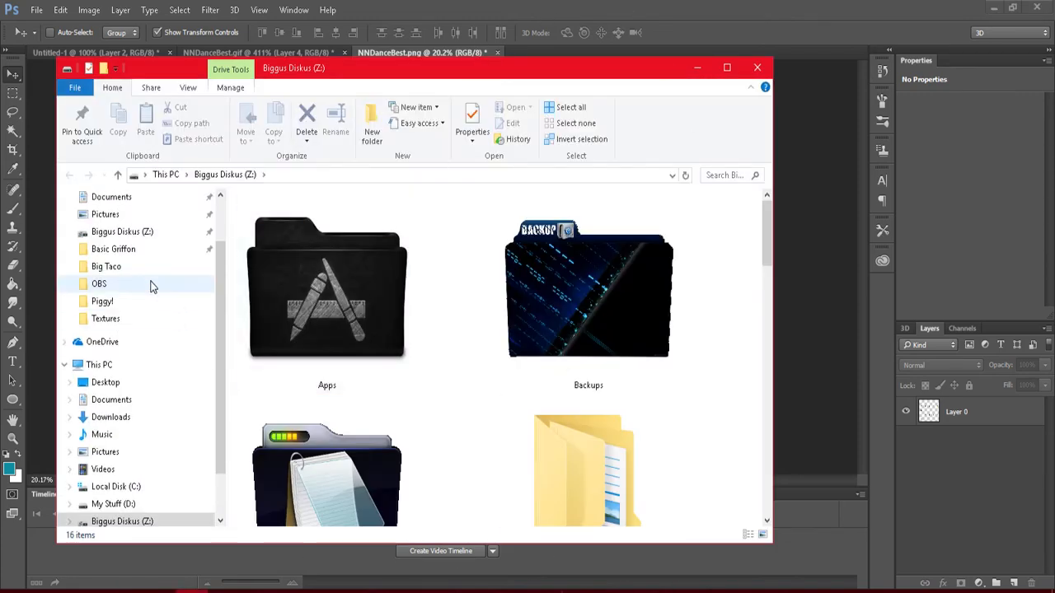
{"action": "left_click", "coordinate": [110, 417]}
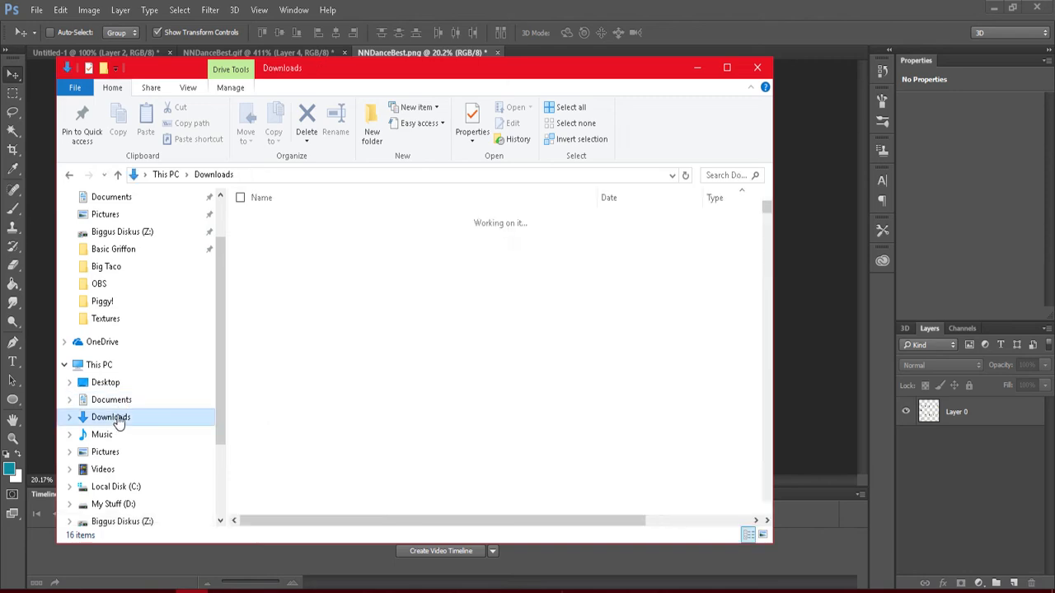
{"action": "left_click", "coordinate": [723, 176]}
{"action": "type", "text": "nnda"}
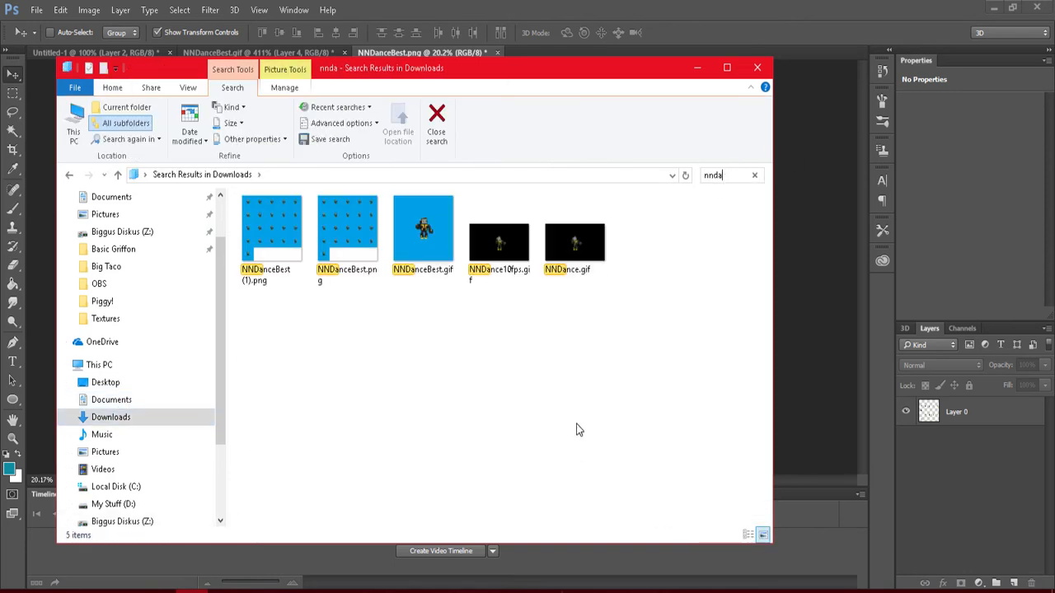
{"action": "left_click", "coordinate": [273, 231]}
{"action": "left_click_drag", "start_coordinate": [273, 231], "coordinate": [649, 55]}
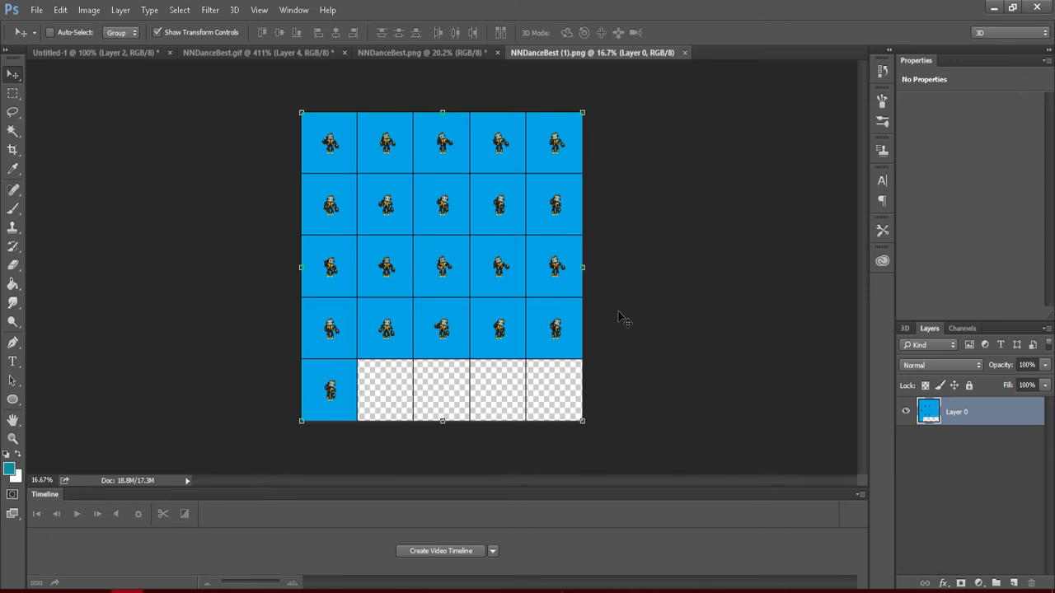
- Select the spritesheet's connected blue background with the Magic Wand and delete it
{"action": "left_click", "coordinate": [12, 130]}
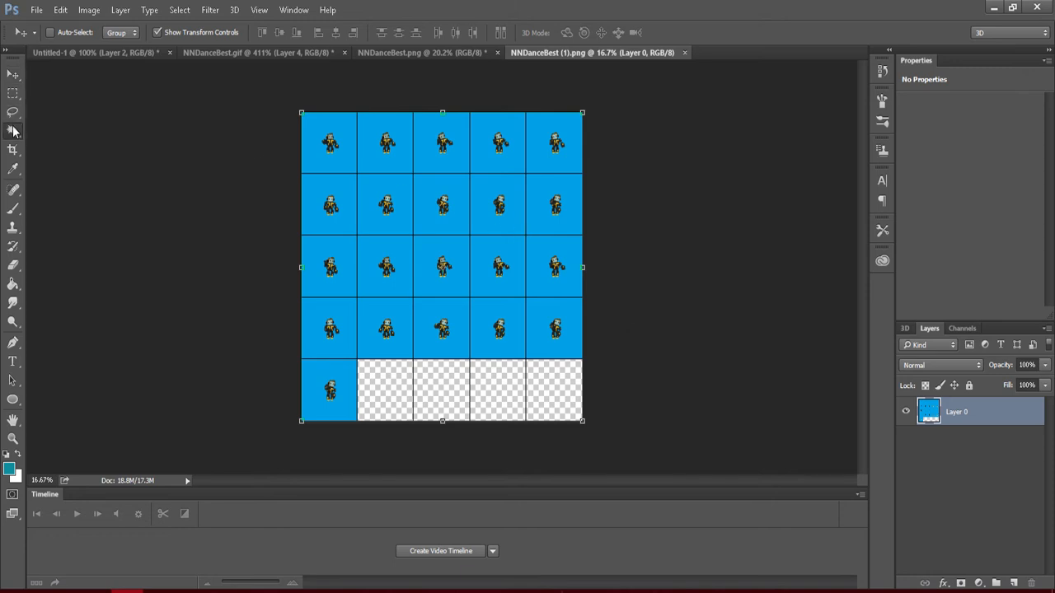
{"action": "left_click", "coordinate": [368, 182]}
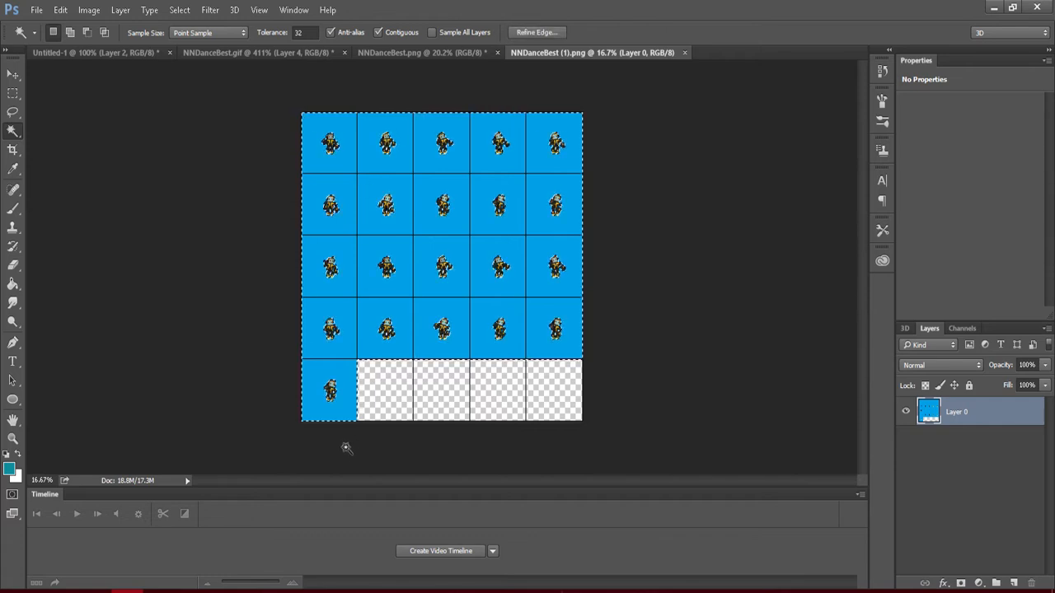
{"action": "key", "text": "Delete"}
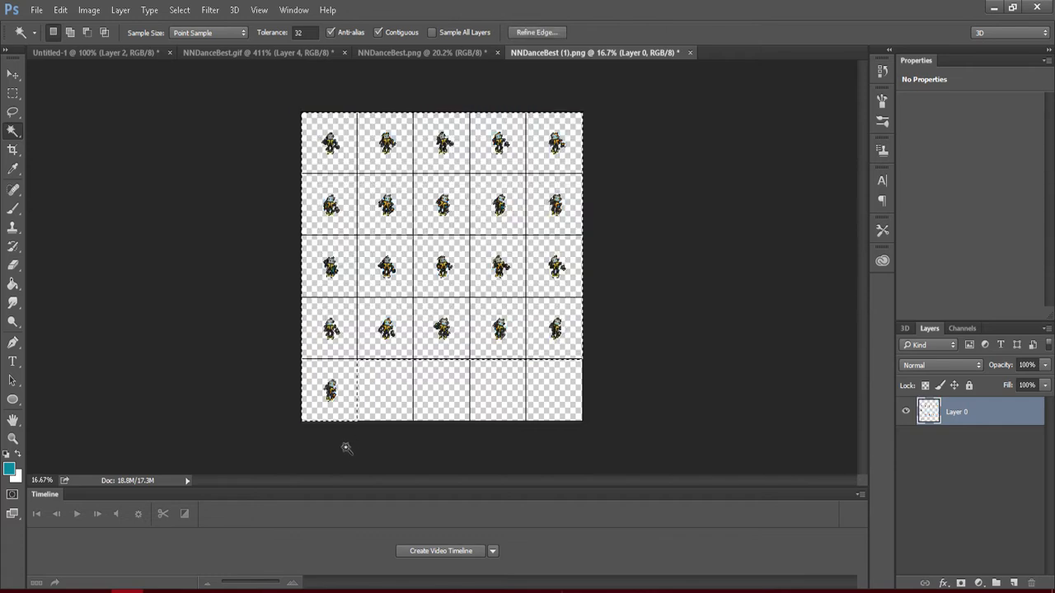
- Examine the cut-out edges of the dancing figures up close and check the whole spritesheet
{"action": "scroll", "coordinate": [445, 284], "scroll_direction": "up", "scroll_amount": 6, "text": "alt"}
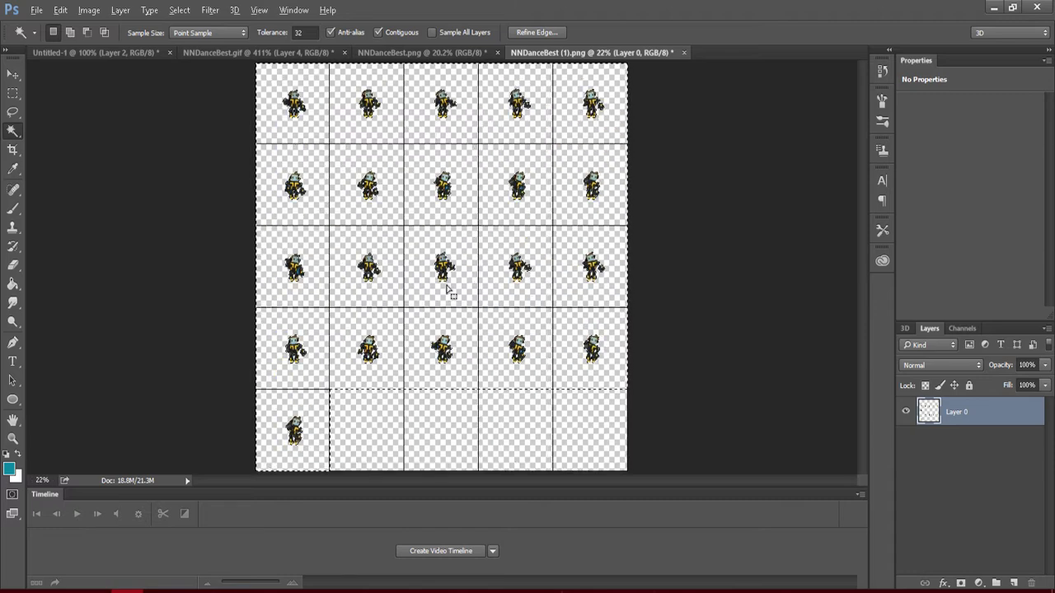
{"action": "scroll", "coordinate": [445, 284], "scroll_direction": "up", "scroll_amount": 5, "text": "alt"}
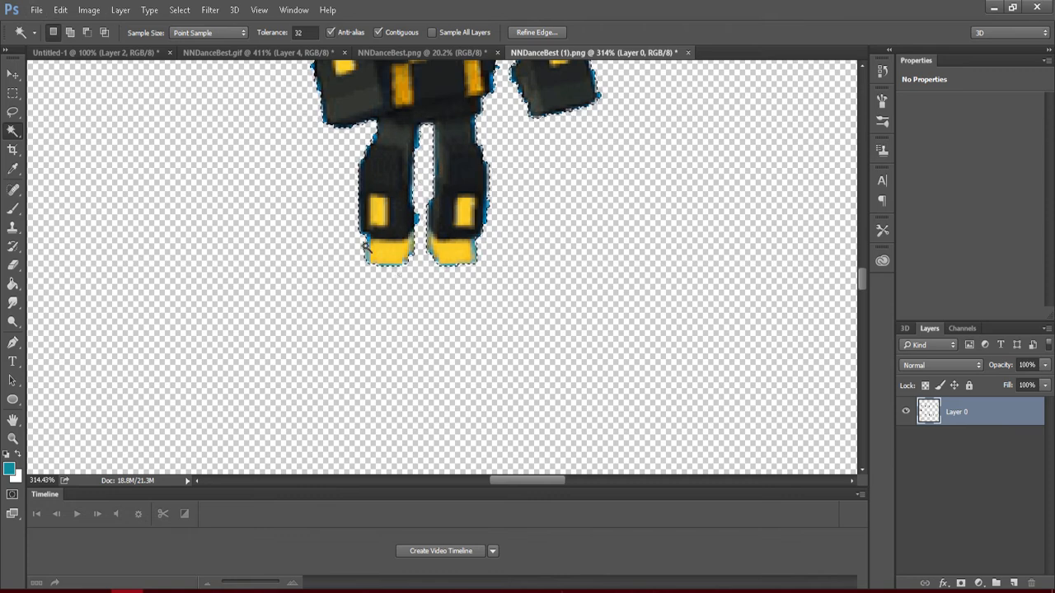
{"action": "scroll", "coordinate": [365, 247], "scroll_direction": "down", "scroll_amount": 6, "text": "alt"}
{"action": "scroll", "coordinate": [366, 248], "scroll_direction": "down", "scroll_amount": 4, "text": "alt"}
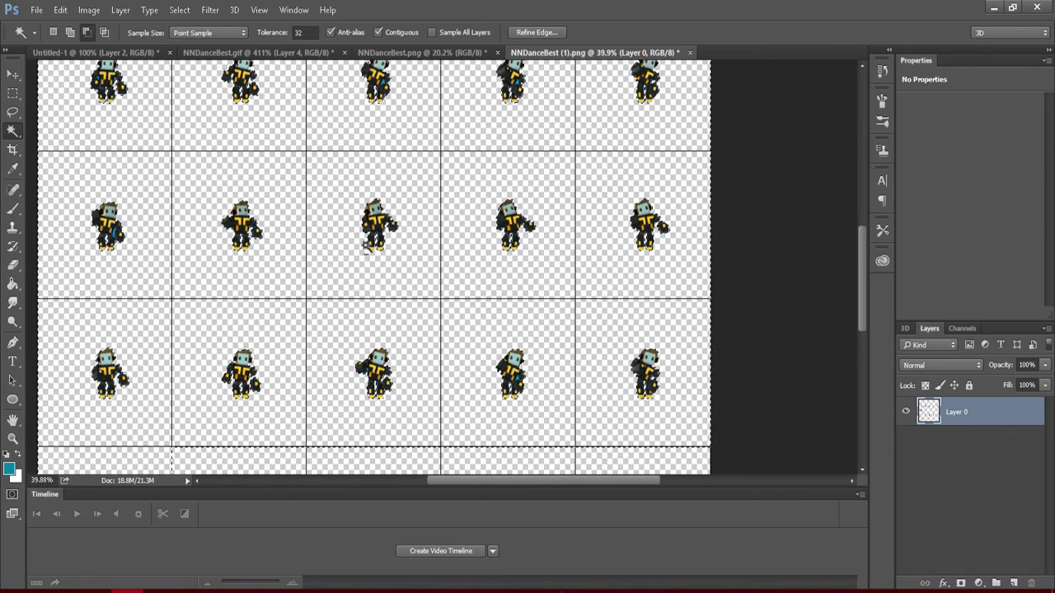
{"action": "scroll", "coordinate": [711, 285], "scroll_direction": "up", "scroll_amount": 3}
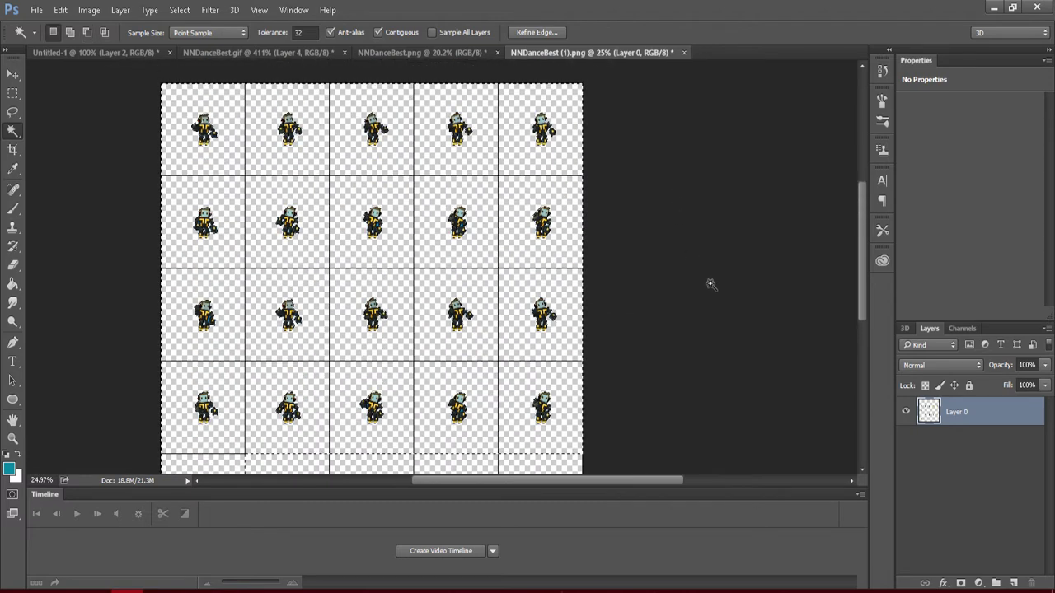
{"action": "scroll", "coordinate": [363, 204], "scroll_direction": "down", "scroll_amount": 4}
{"action": "scroll", "coordinate": [371, 198], "scroll_direction": "down", "scroll_amount": 2, "text": "alt"}
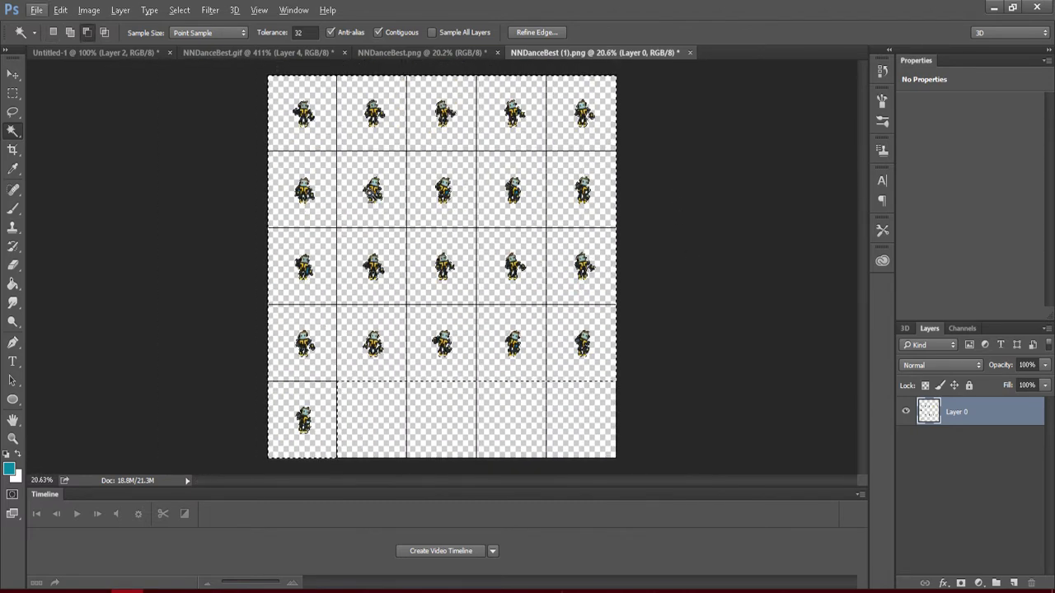
{"action": "left_click", "coordinate": [33, 10]}
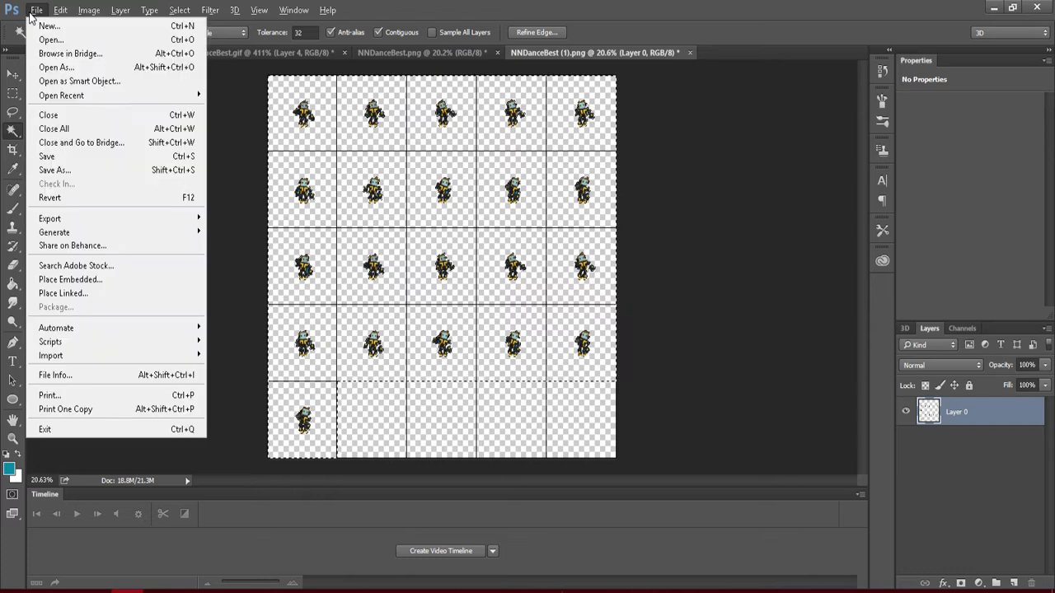
{"action": "left_click", "coordinate": [102, 170]}
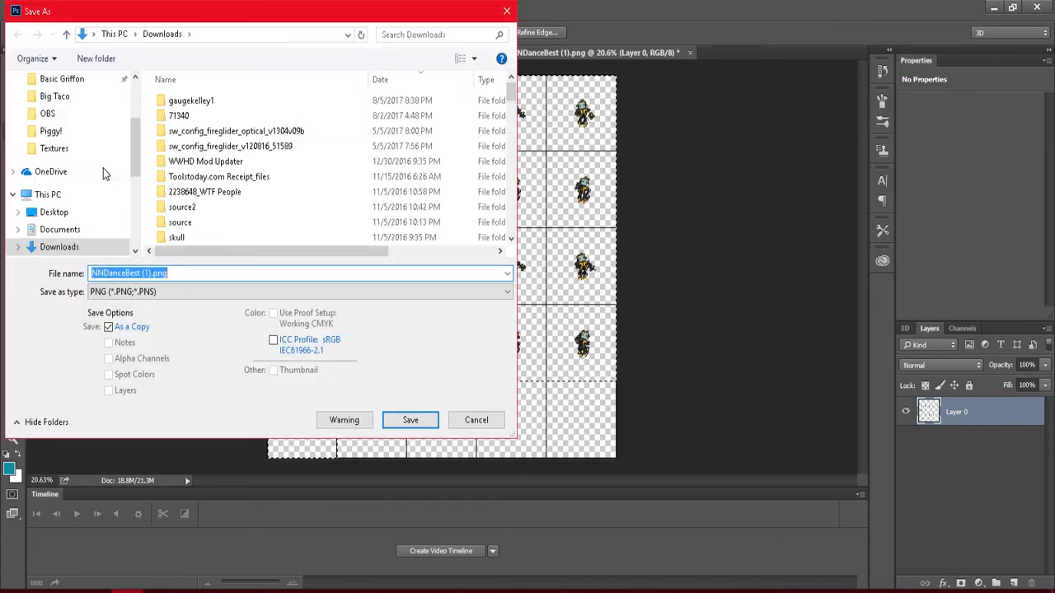
{"action": "left_click", "coordinate": [139, 292]}
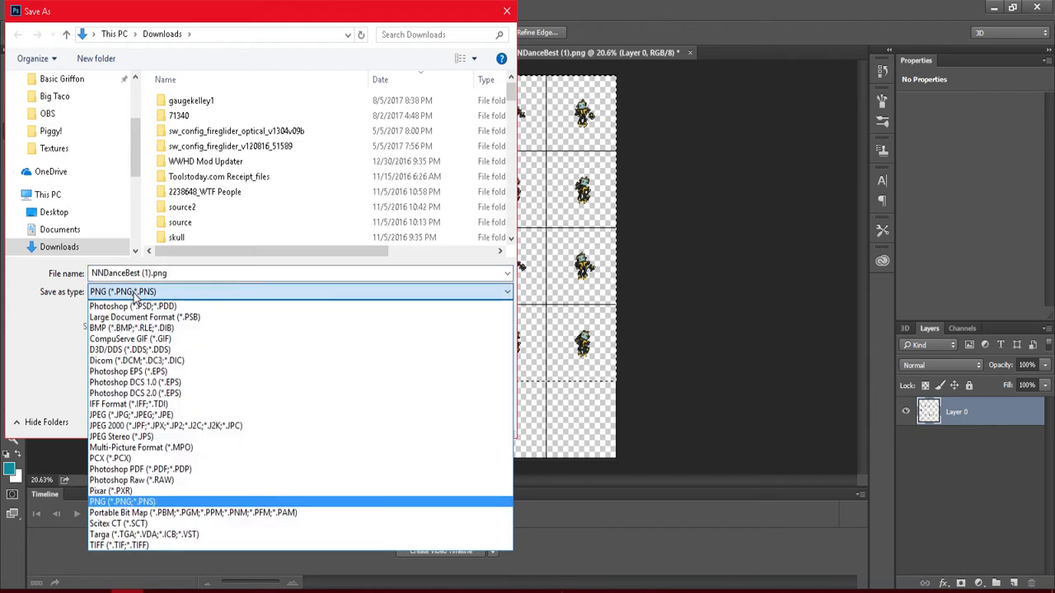
{"action": "left_click", "coordinate": [160, 349]}
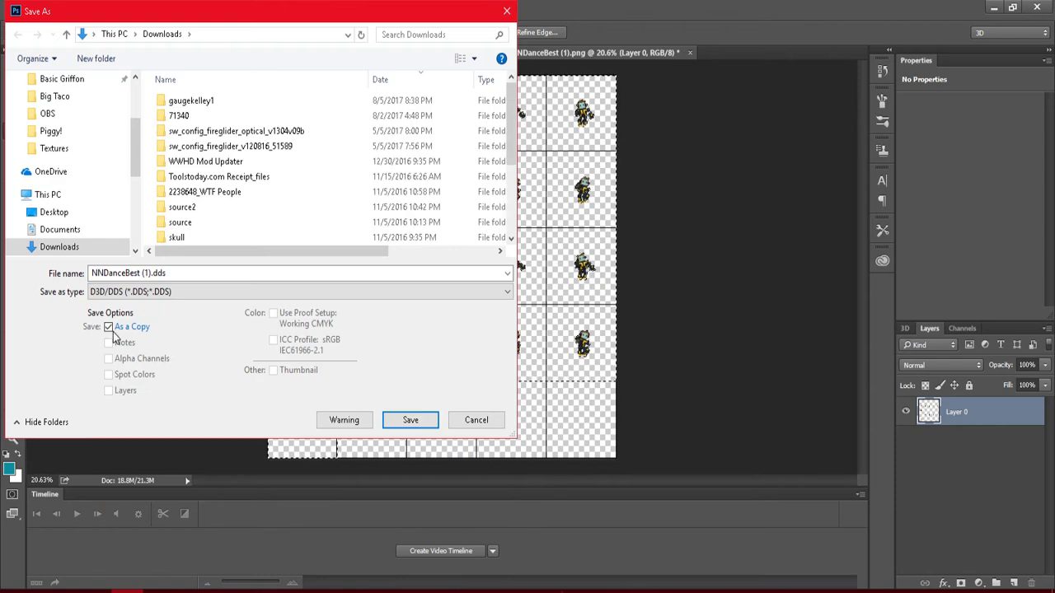
{"action": "left_click", "coordinate": [410, 419]}
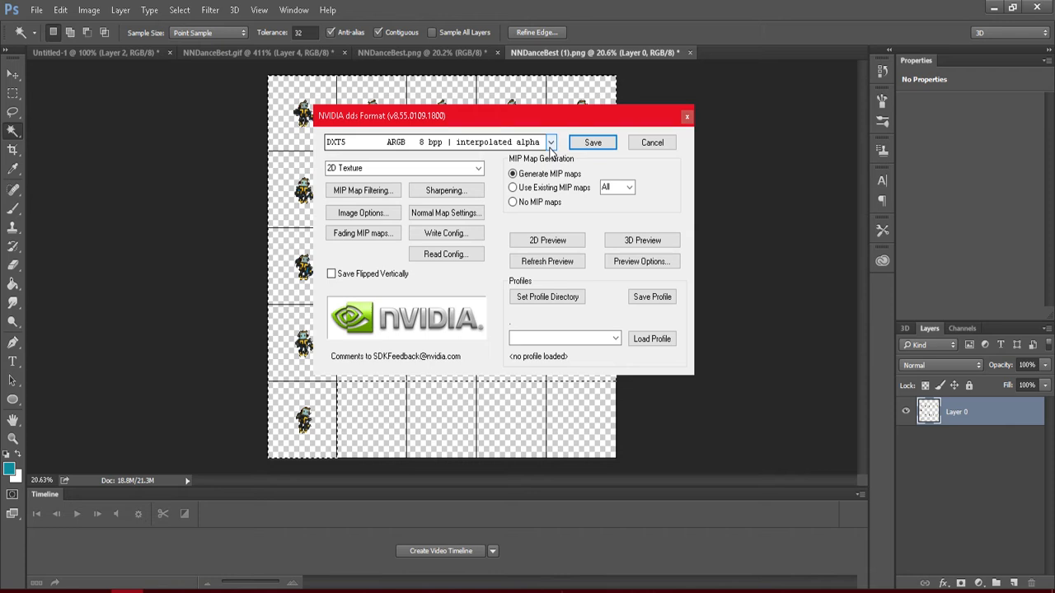
{"action": "left_click", "coordinate": [550, 143]}
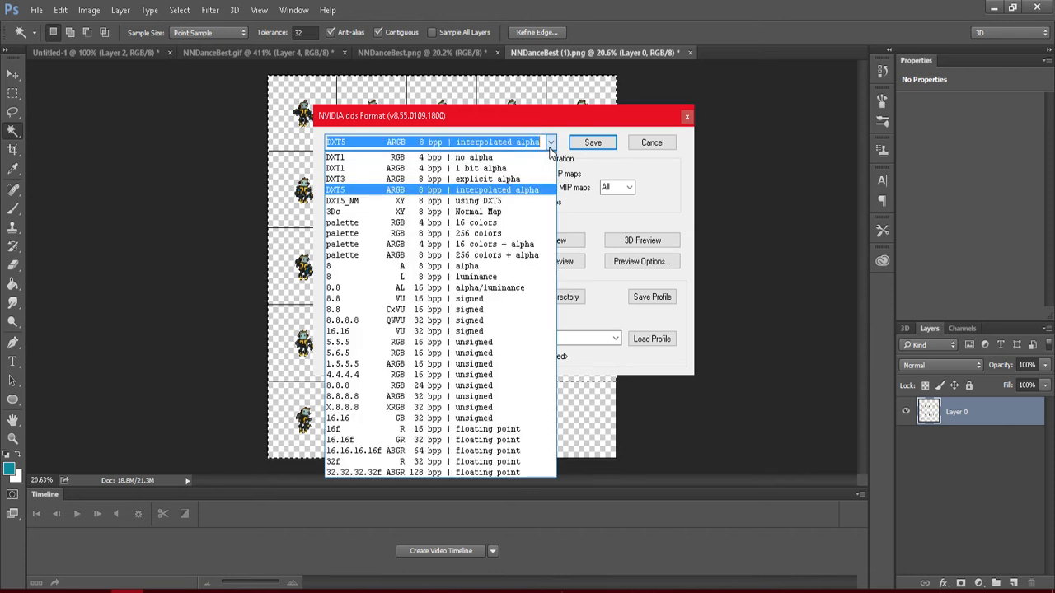
{"action": "left_click", "coordinate": [550, 143]}
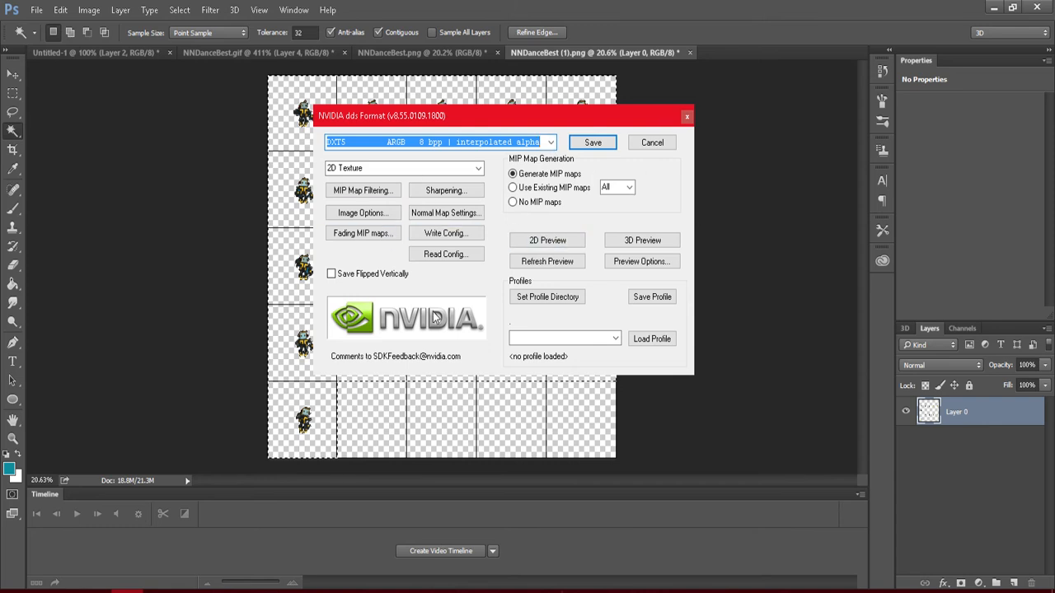
{"action": "left_click", "coordinate": [663, 143]}
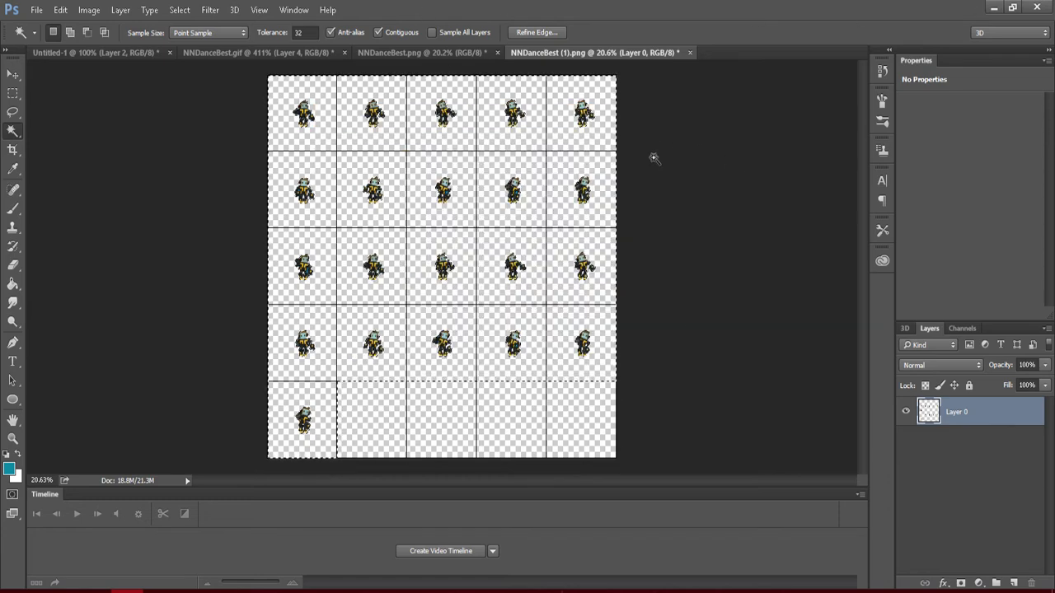
- Clear the spritesheet selection, switch to the PopcornFX Effect Editor and close the FX_Simple_2 effect without saving its changes
{"action": "key", "text": "ctrl+d"}
{"action": "left_click", "coordinate": [993, 9]}
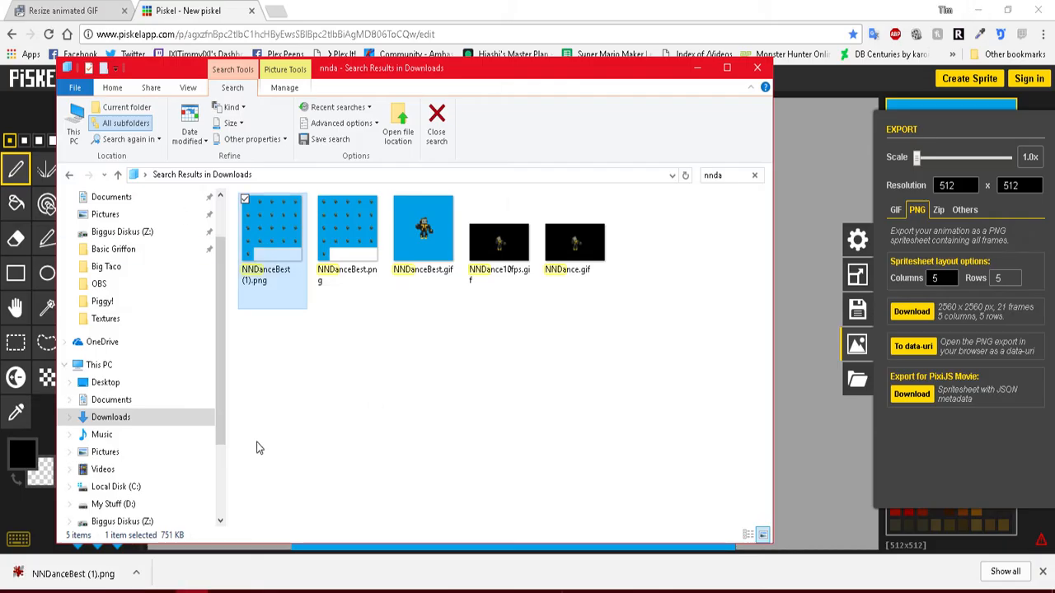
{"action": "mouse_move", "coordinate": [217, 523]}
{"action": "left_click", "coordinate": [253, 544]}
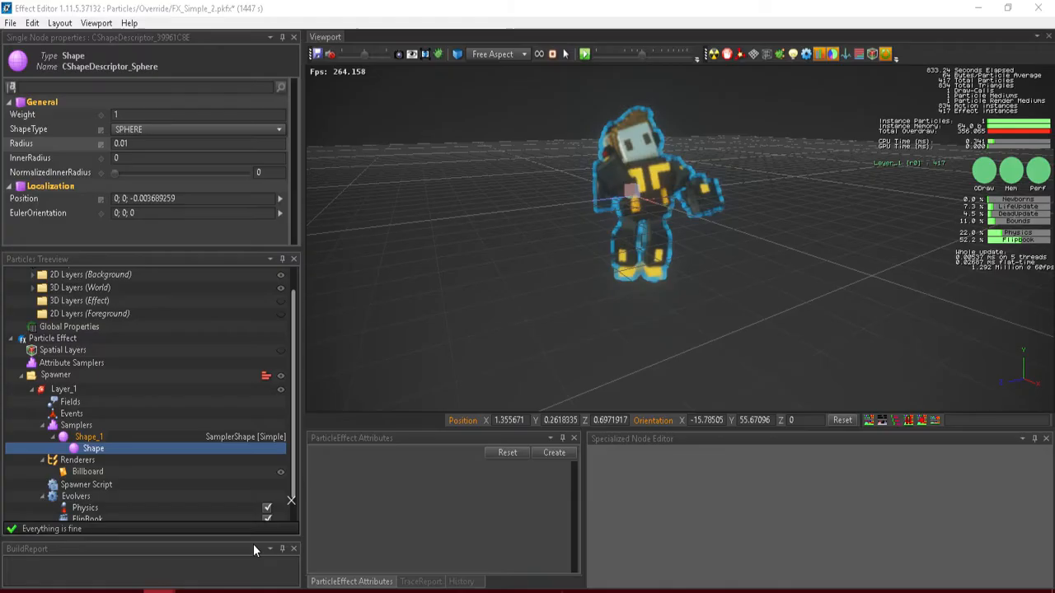
{"action": "left_click", "coordinate": [1036, 8]}
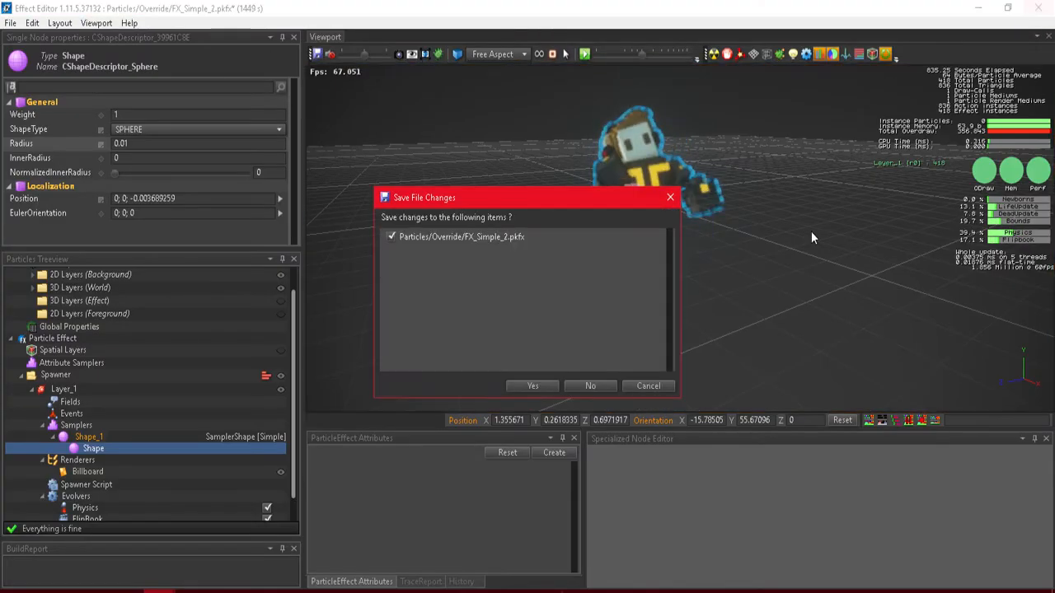
{"action": "left_click", "coordinate": [581, 386]}
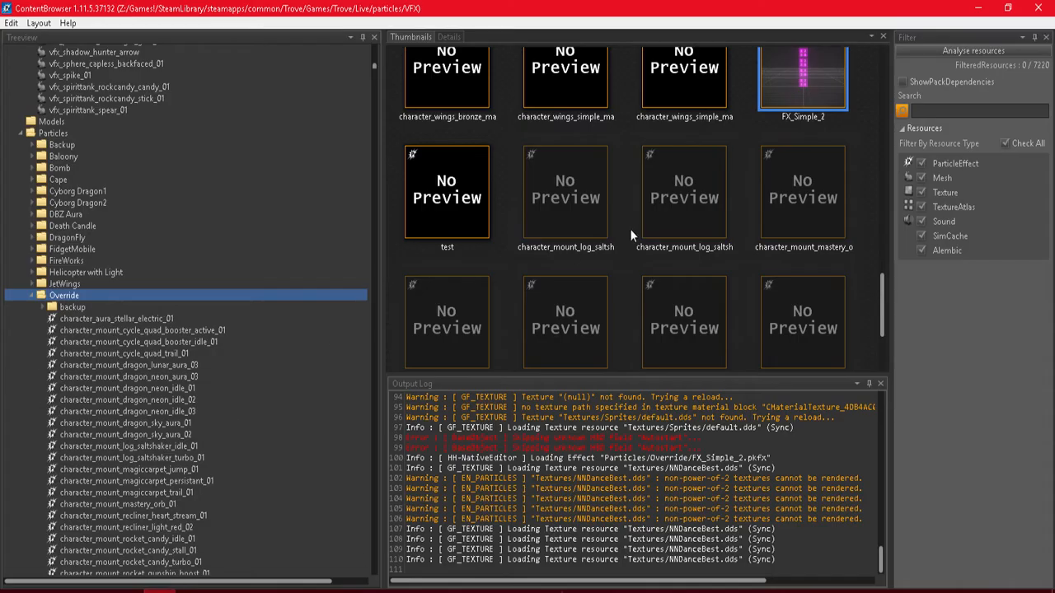
- Open the FX_Simple_2 particle effect from the Override folder in the Content Browser
{"action": "scroll", "coordinate": [733, 249], "scroll_direction": "up", "scroll_amount": 2}
{"action": "scroll", "coordinate": [732, 260], "scroll_direction": "down", "scroll_amount": 1}
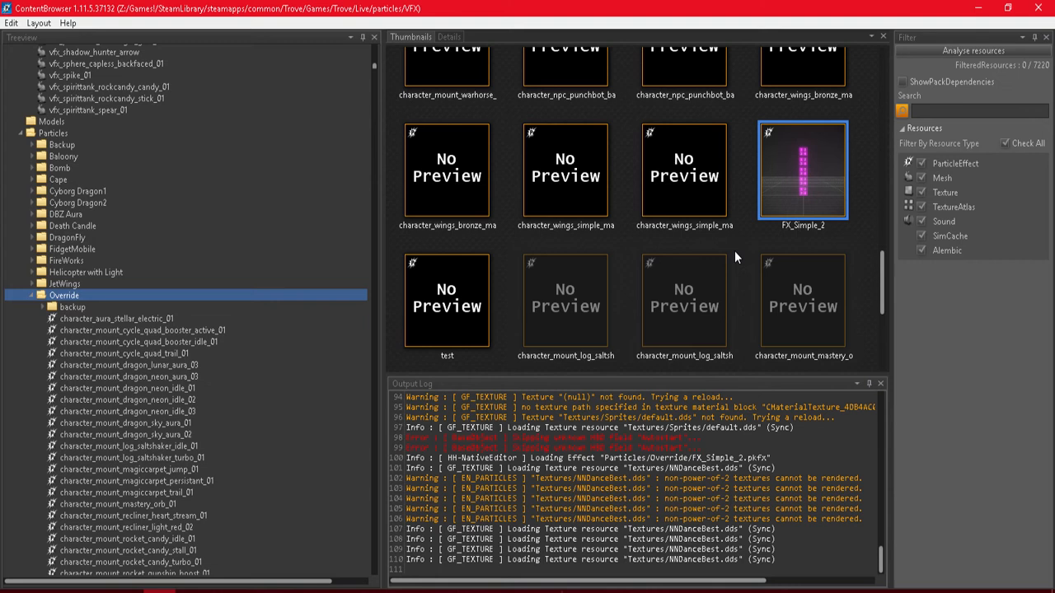
{"action": "right_click", "coordinate": [735, 251]}
{"action": "mouse_move", "coordinate": [781, 266]}
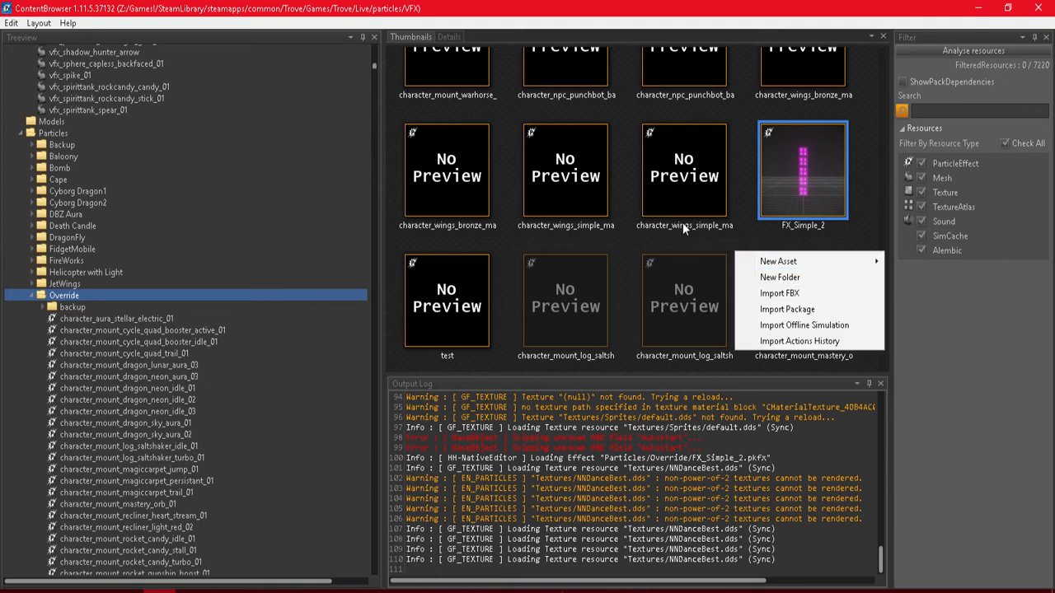
{"action": "left_click", "coordinate": [740, 244]}
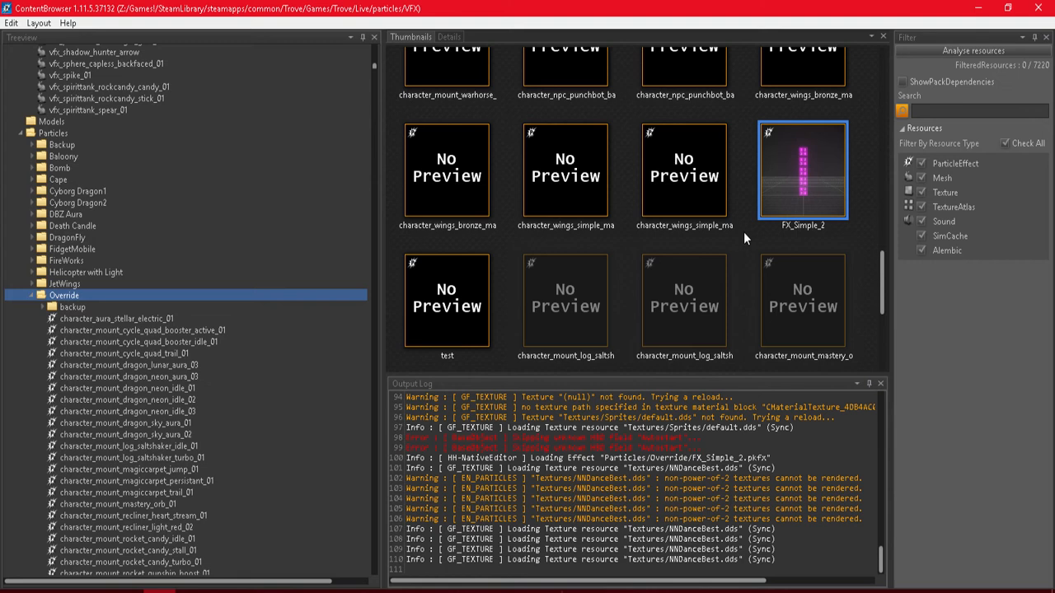
{"action": "double_click", "coordinate": [806, 178]}
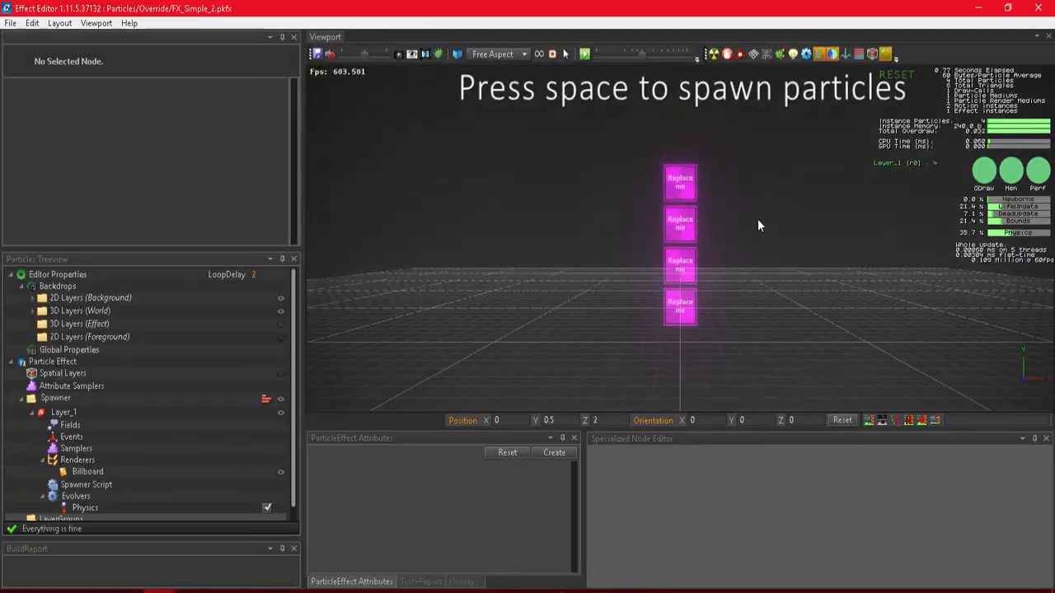
- Examine the column of placeholder particles in the viewport from different angles and distances
{"action": "right_click_drag", "start_coordinate": [680, 239], "coordinate": [750, 227]}
{"action": "key", "text": "w"}
{"action": "key", "text": "d"}
{"action": "key", "text": "a"}
{"action": "key", "text": "s"}
{"action": "key", "text": "d"}
{"action": "right_click_drag", "start_coordinate": [659, 346], "coordinate": [657, 339]}
{"action": "key", "text": "a"}
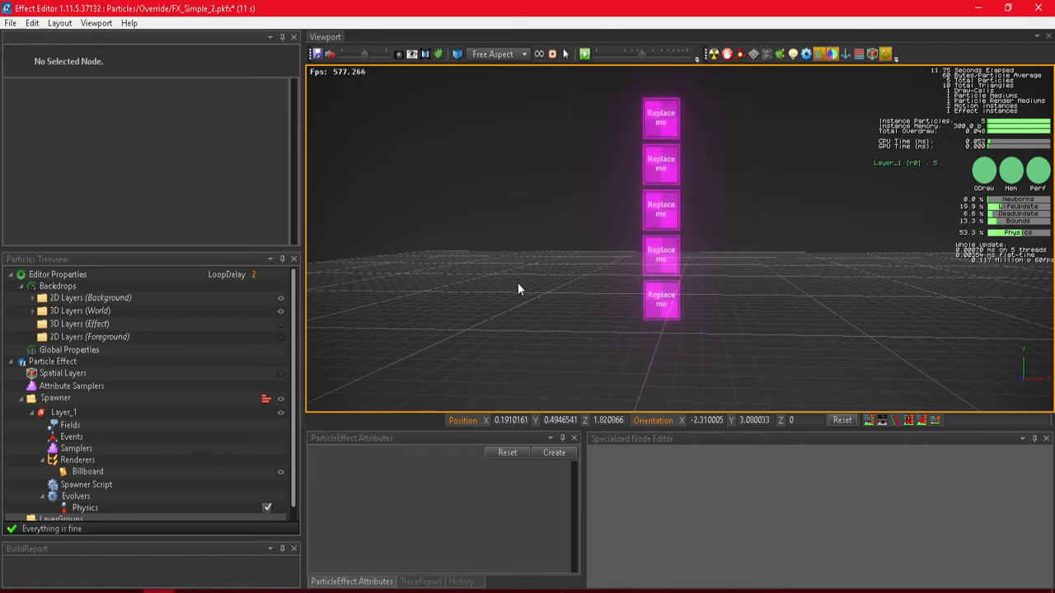
{"action": "scroll", "coordinate": [425, 282], "scroll_direction": "down", "scroll_amount": 2}
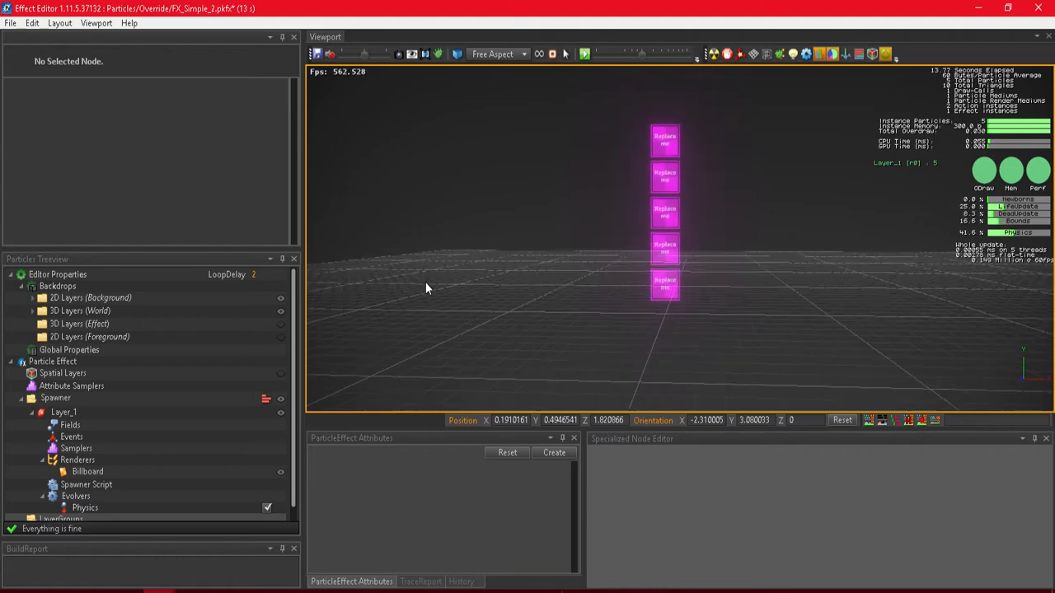
{"action": "scroll", "coordinate": [425, 282], "scroll_direction": "up", "scroll_amount": 2}
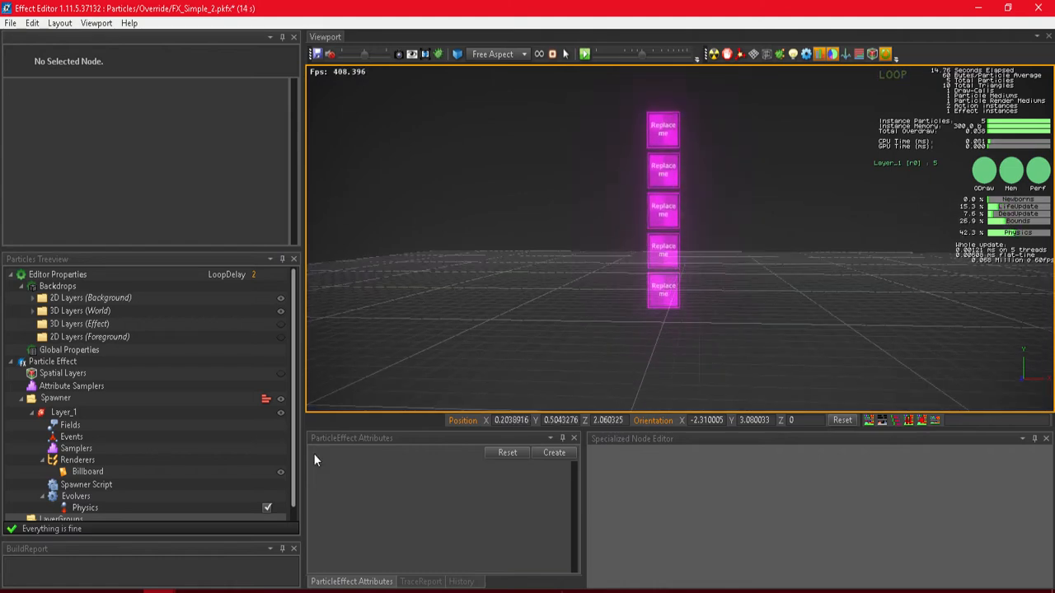
- Select Layer_1's Billboard renderer and browse the Textures folder for its Diffuse texture
{"action": "left_click", "coordinate": [88, 472]}
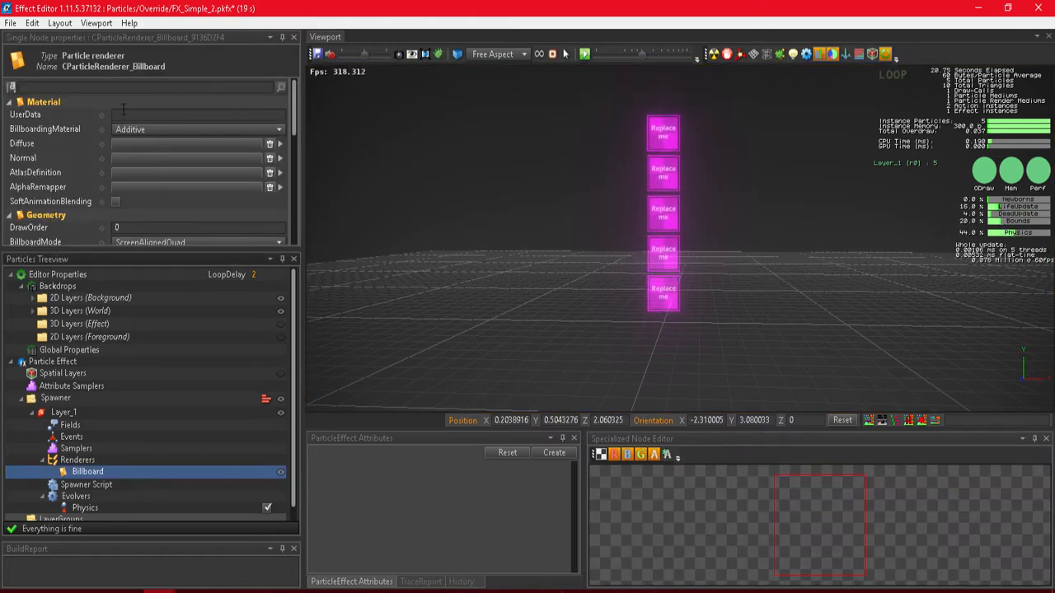
{"action": "left_click", "coordinate": [139, 146]}
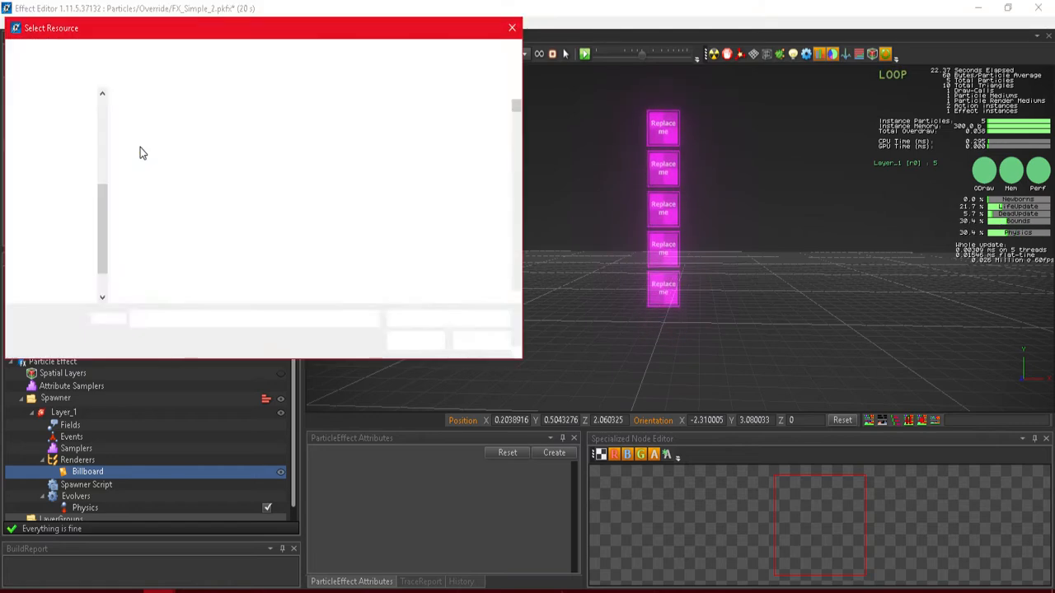
{"action": "left_click_drag", "start_coordinate": [213, 35], "coordinate": [507, 84]}
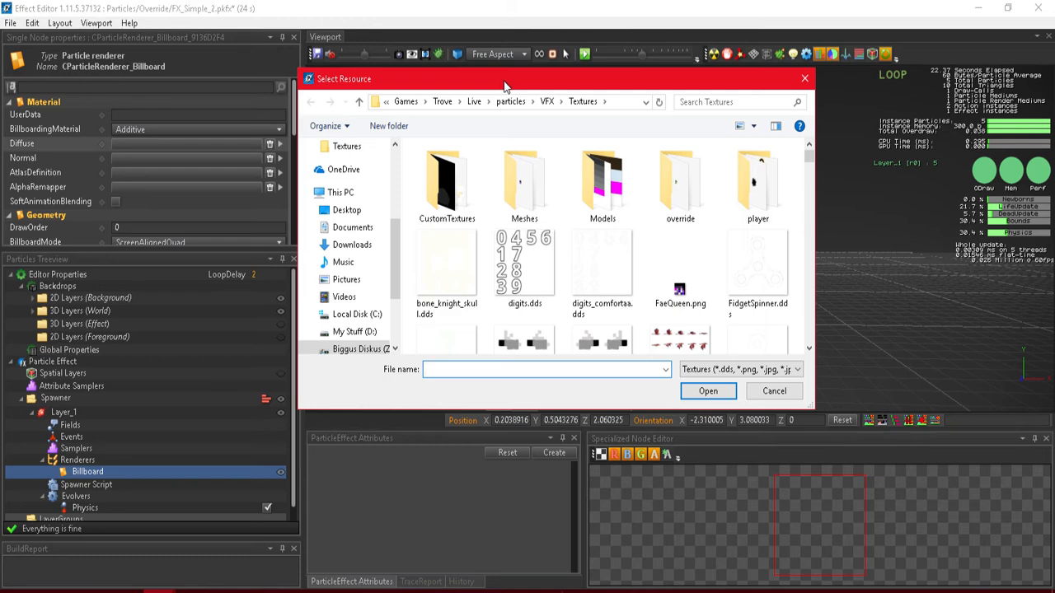
{"action": "scroll", "coordinate": [574, 256], "scroll_direction": "down", "scroll_amount": 2}
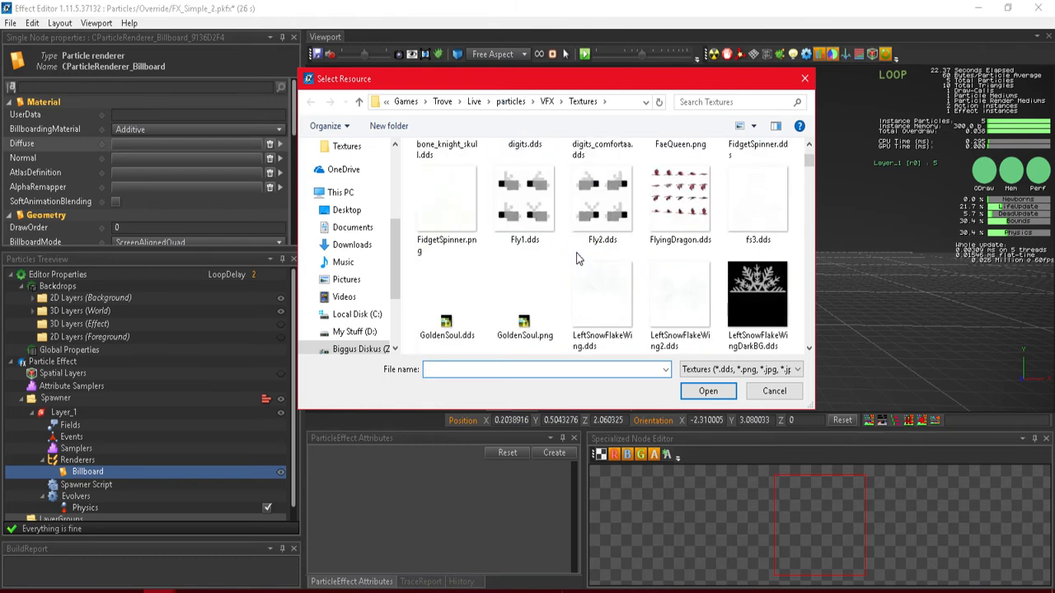
{"action": "left_click", "coordinate": [731, 103]}
{"action": "type", "text": "nn"}
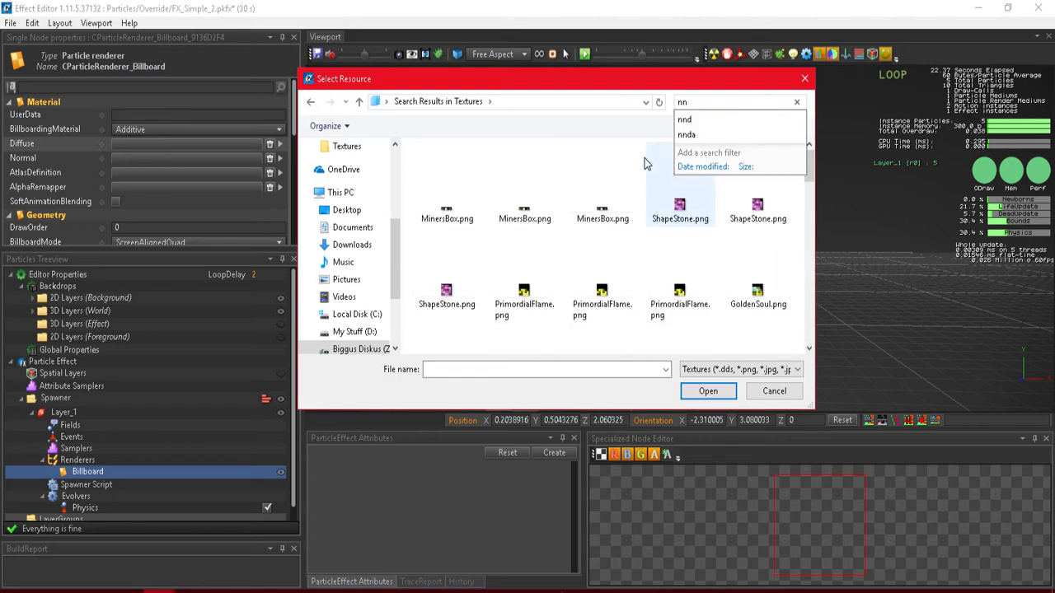
{"action": "type", "text": "d"}
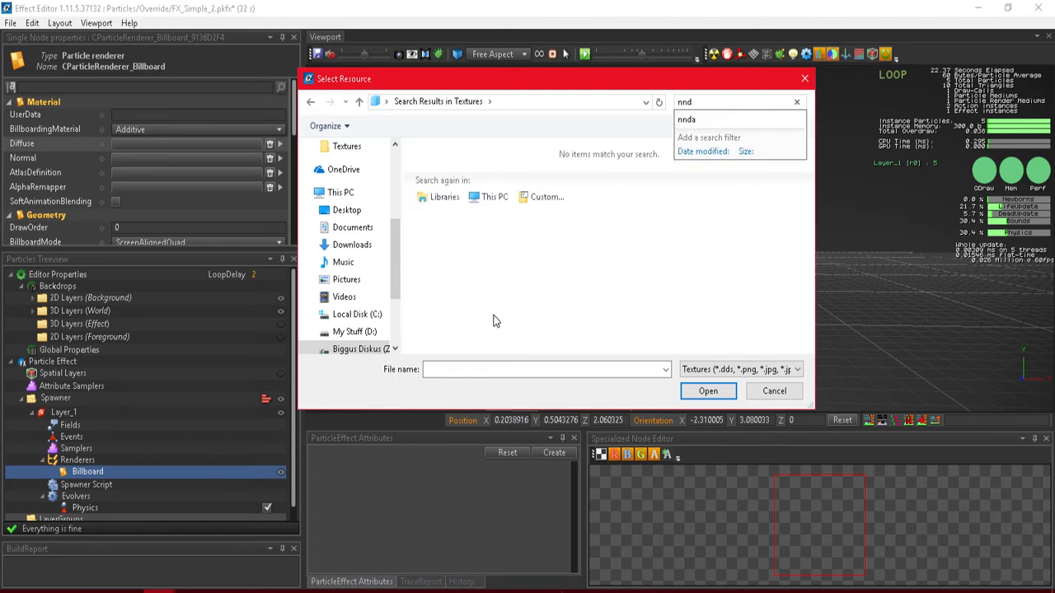
{"action": "key", "text": "BackSpace"}
{"action": "key", "text": "BackSpace"}
{"action": "key", "text": "BackSpace"}
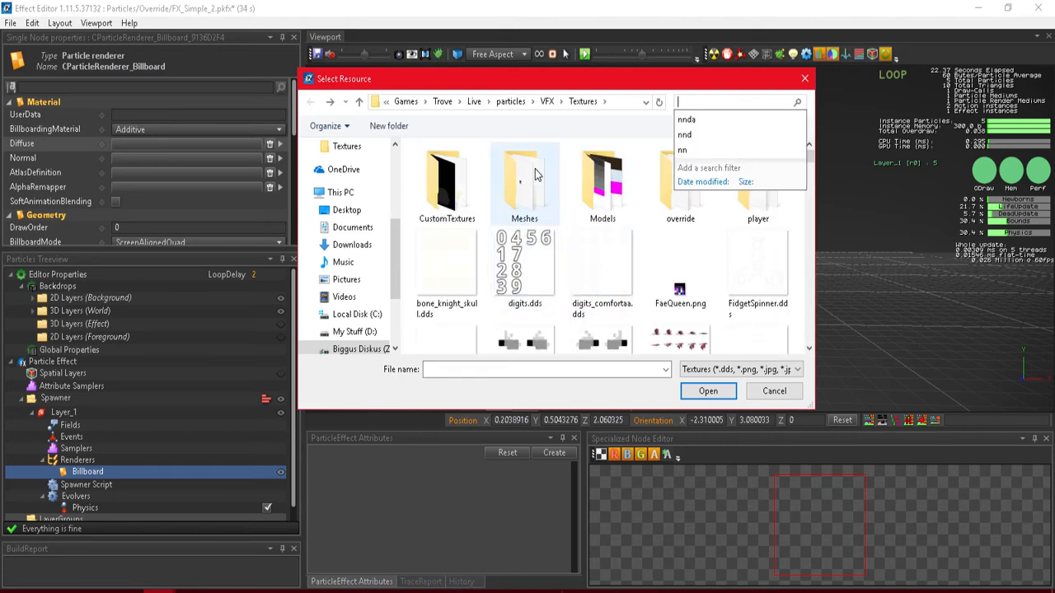
{"action": "left_click", "coordinate": [534, 174]}
- Assign NNDanceBest.dds as the Billboard's Diffuse texture and check the textured particles up close
{"action": "scroll", "coordinate": [565, 206], "scroll_direction": "down", "scroll_amount": 2}
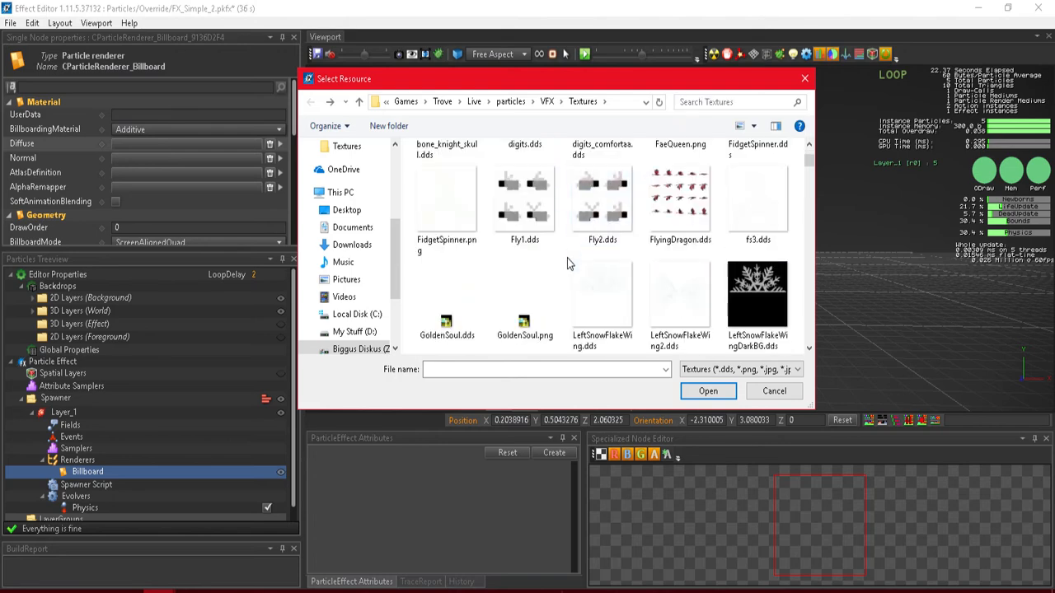
{"action": "scroll", "coordinate": [568, 258], "scroll_direction": "down", "scroll_amount": 5}
{"action": "left_click", "coordinate": [699, 201]}
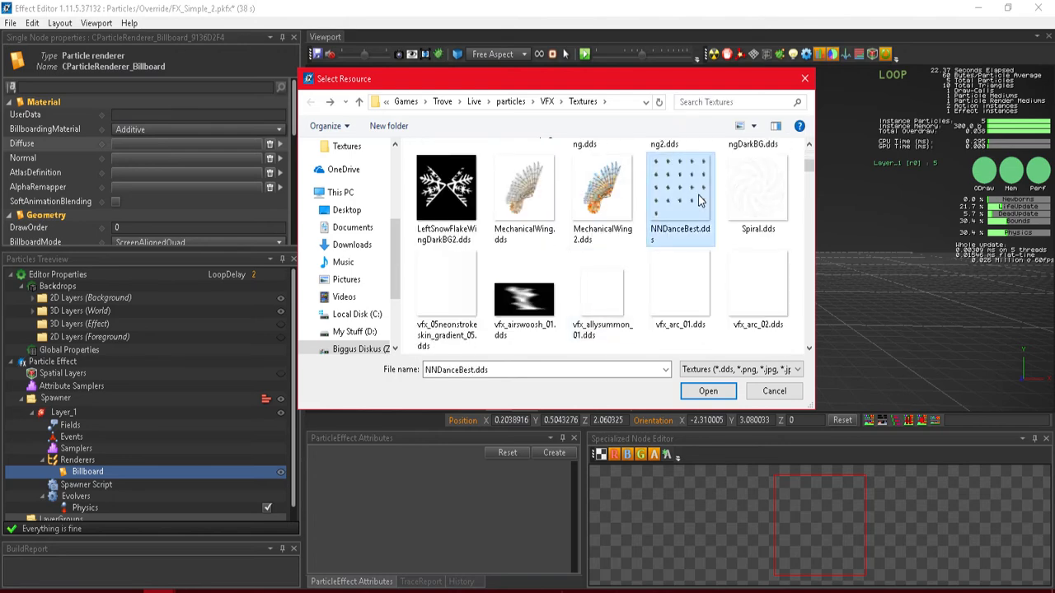
{"action": "left_click", "coordinate": [721, 392]}
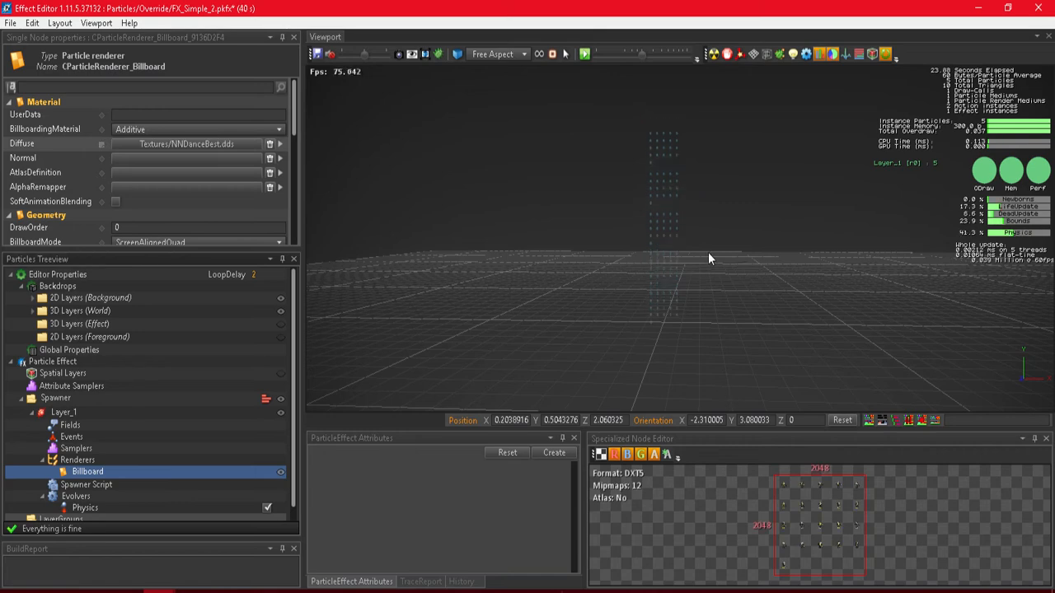
{"action": "left_click", "coordinate": [673, 205]}
{"action": "scroll", "coordinate": [663, 221], "scroll_direction": "up", "scroll_amount": 8}
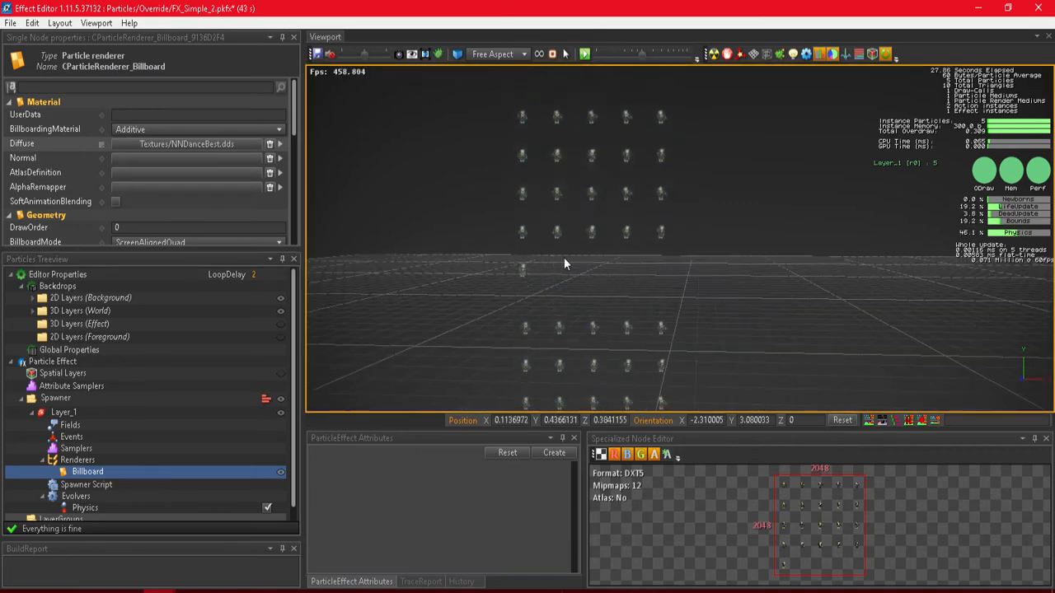
{"action": "scroll", "coordinate": [557, 265], "scroll_direction": "up", "scroll_amount": 3}
{"action": "scroll", "coordinate": [554, 266], "scroll_direction": "down", "scroll_amount": 8}
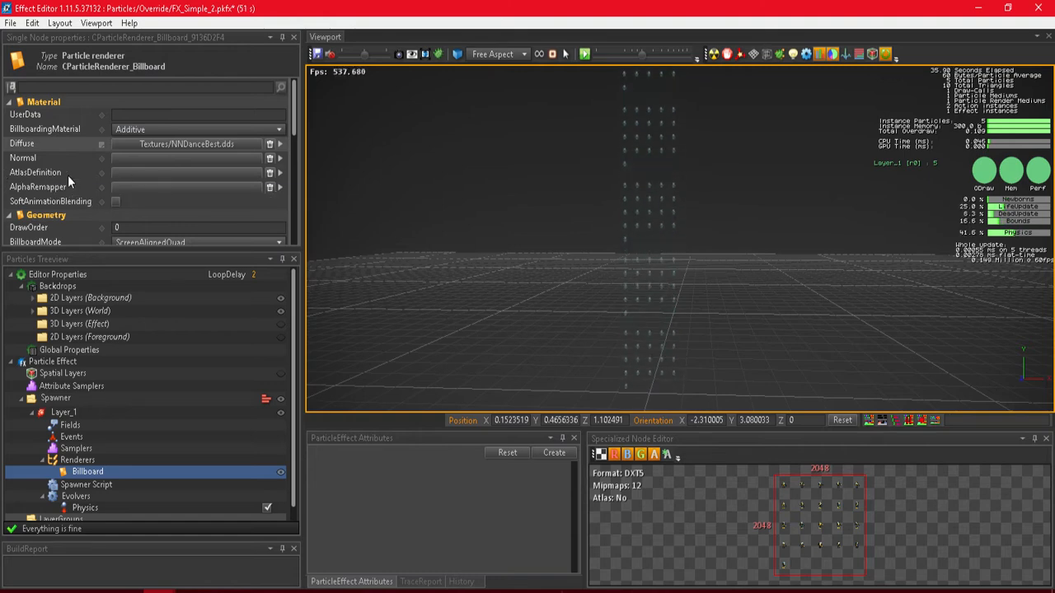
- Start choosing the Billboard's AtlasDefinition file and look into the AtlasDefinitions folder inside VFX
{"action": "mouse_move", "coordinate": [65, 176]}
{"action": "double_click", "coordinate": [141, 172]}
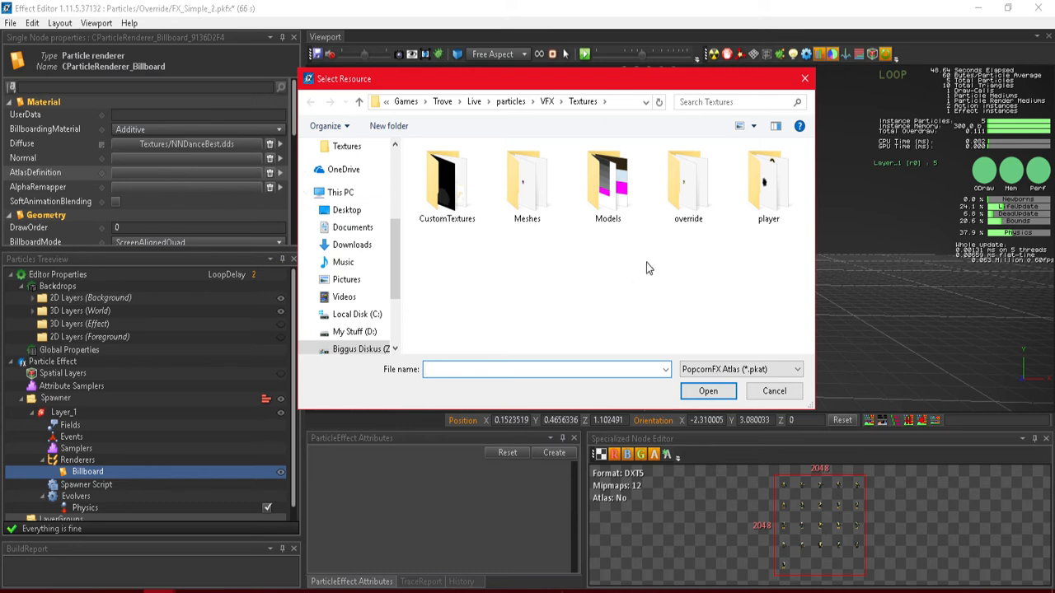
{"action": "left_click", "coordinate": [546, 101]}
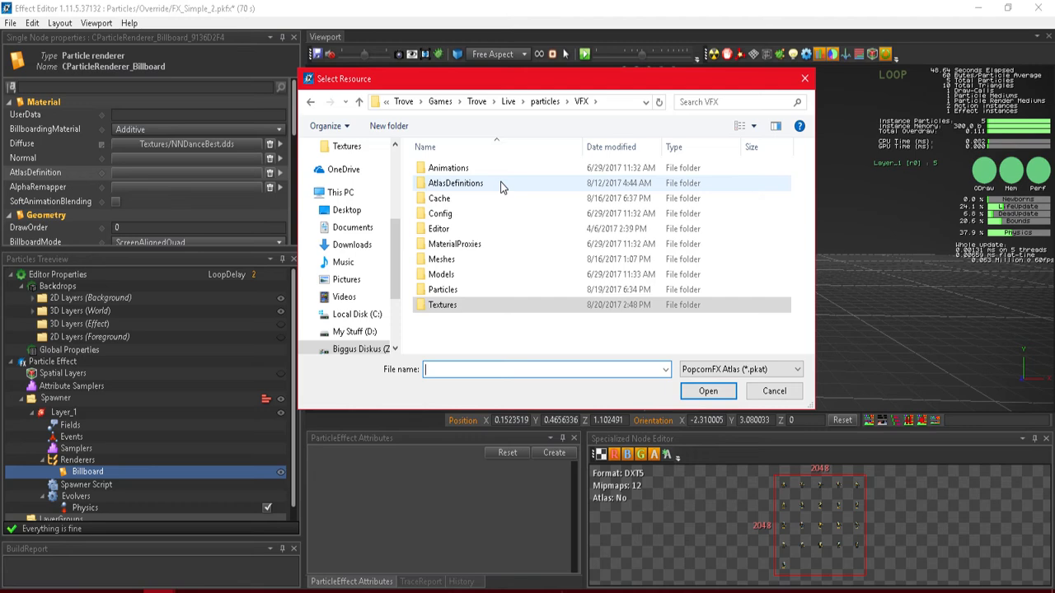
{"action": "double_click", "coordinate": [456, 183]}
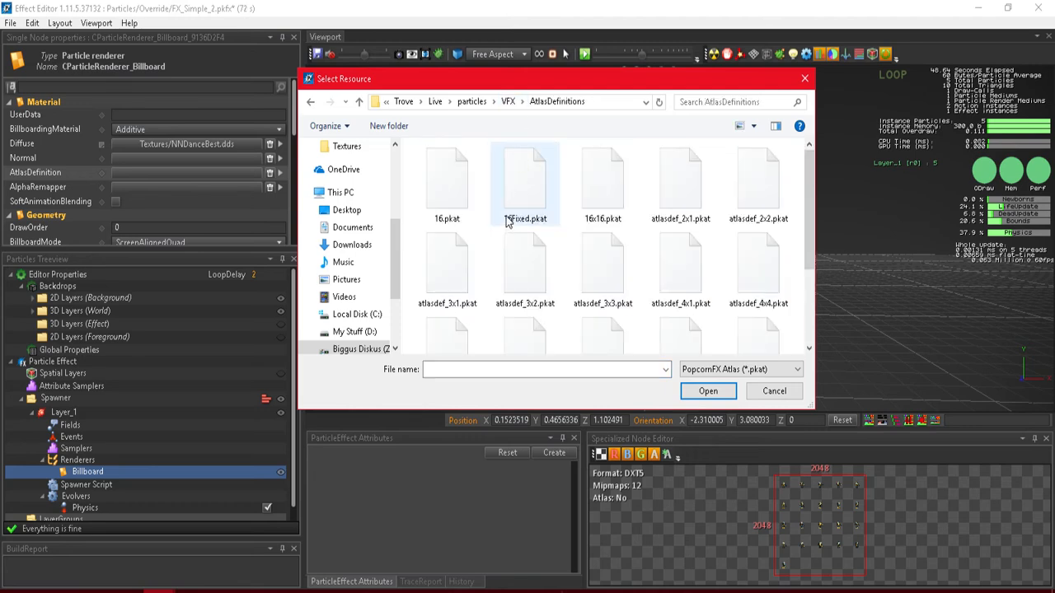
{"action": "key", "text": "alt+Left"}
{"action": "key", "text": "alt+Left"}
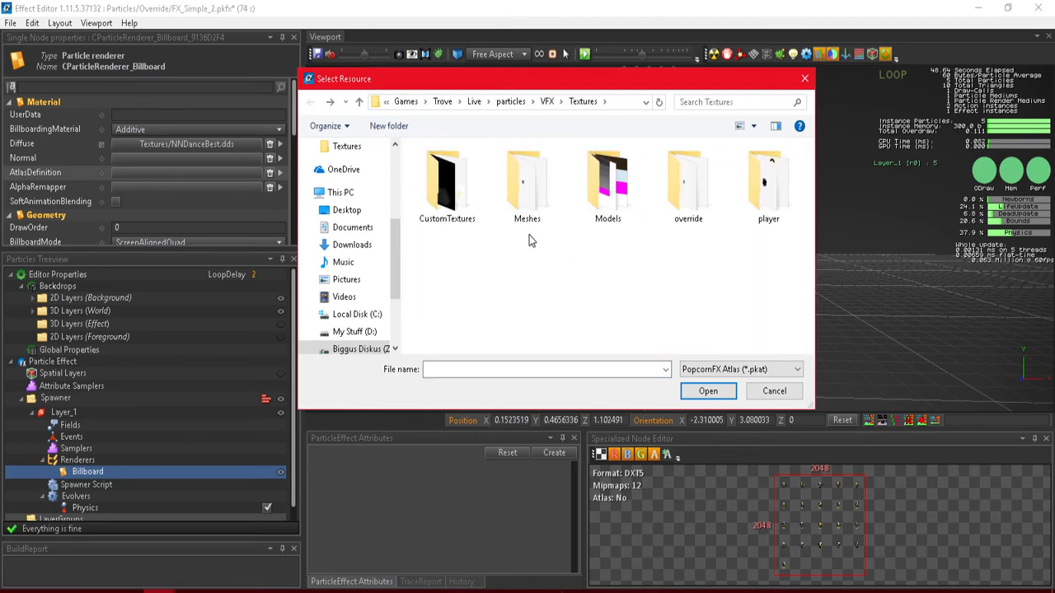
- Set the Billboard's AtlasDefinition to atlasdef_5x5.pkat from the VFX AtlasDefinitions folder
{"action": "left_click", "coordinate": [548, 102]}
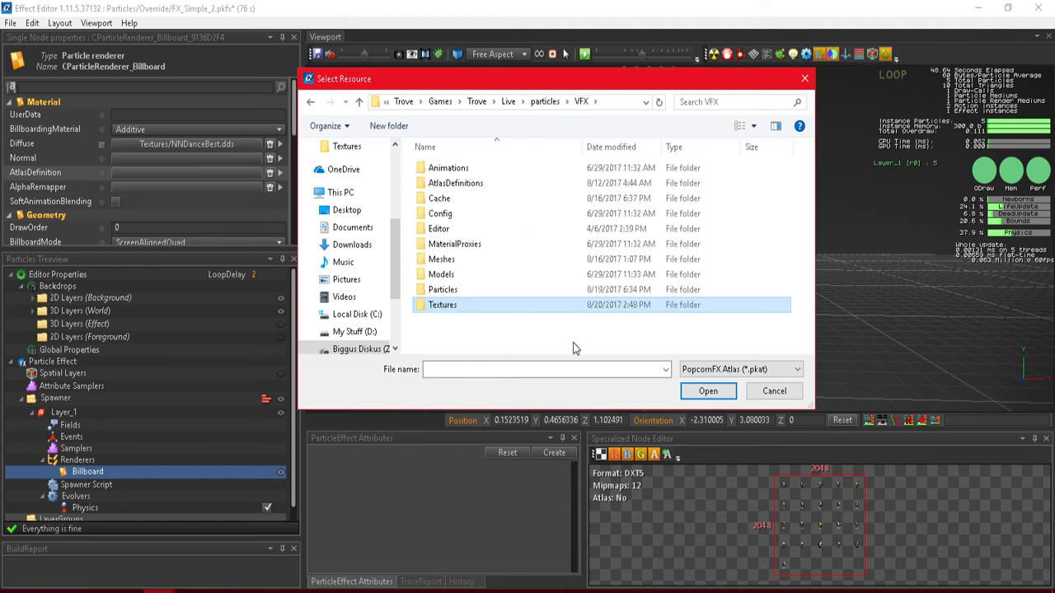
{"action": "left_click", "coordinate": [457, 183]}
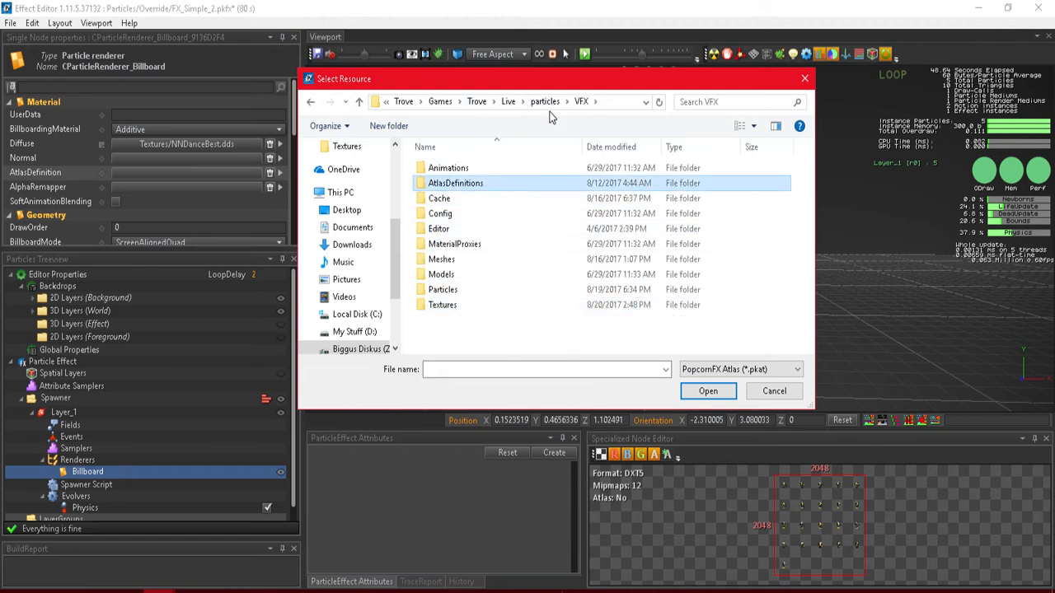
{"action": "double_click", "coordinate": [464, 187]}
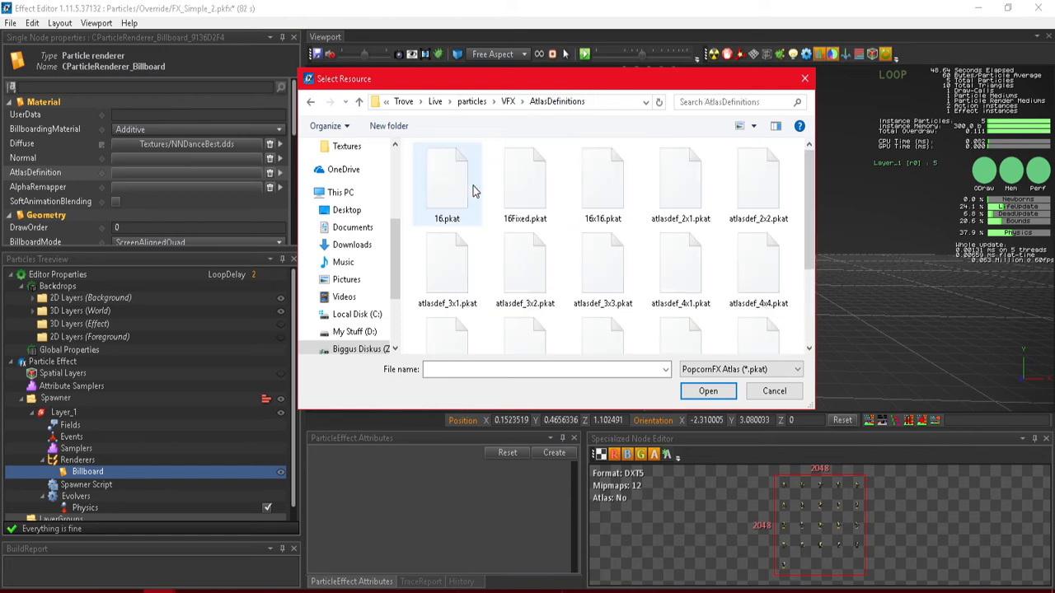
{"action": "scroll", "coordinate": [642, 301], "scroll_direction": "down", "scroll_amount": 3}
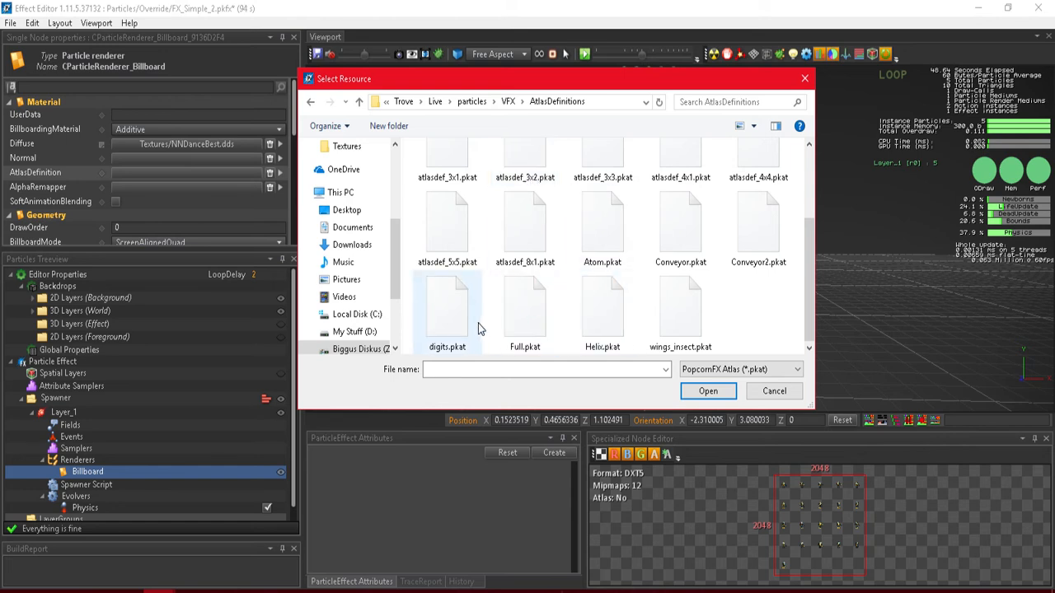
{"action": "left_click", "coordinate": [446, 260]}
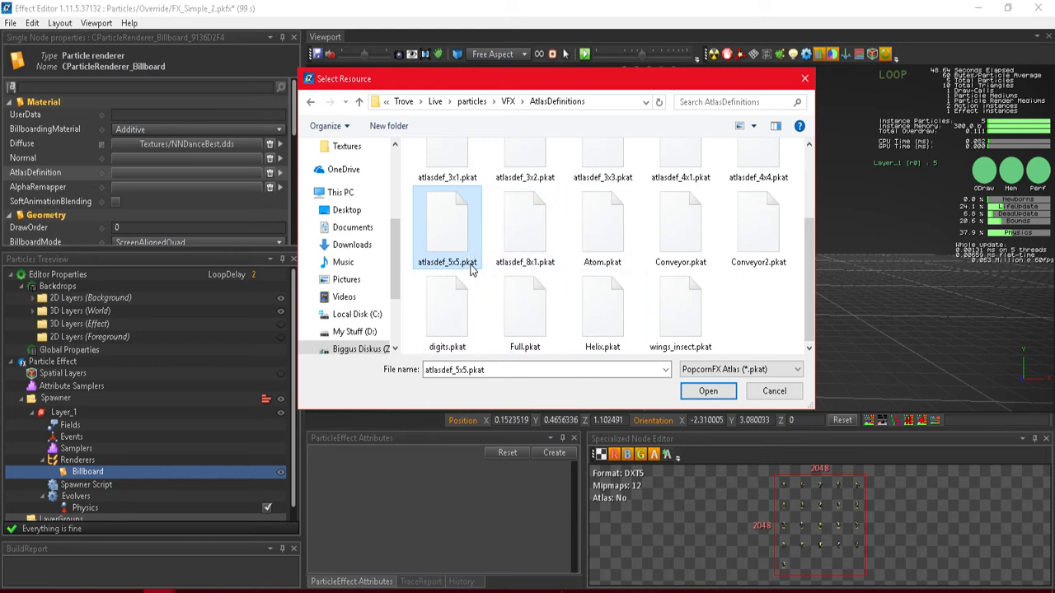
{"action": "double_click", "coordinate": [454, 237]}
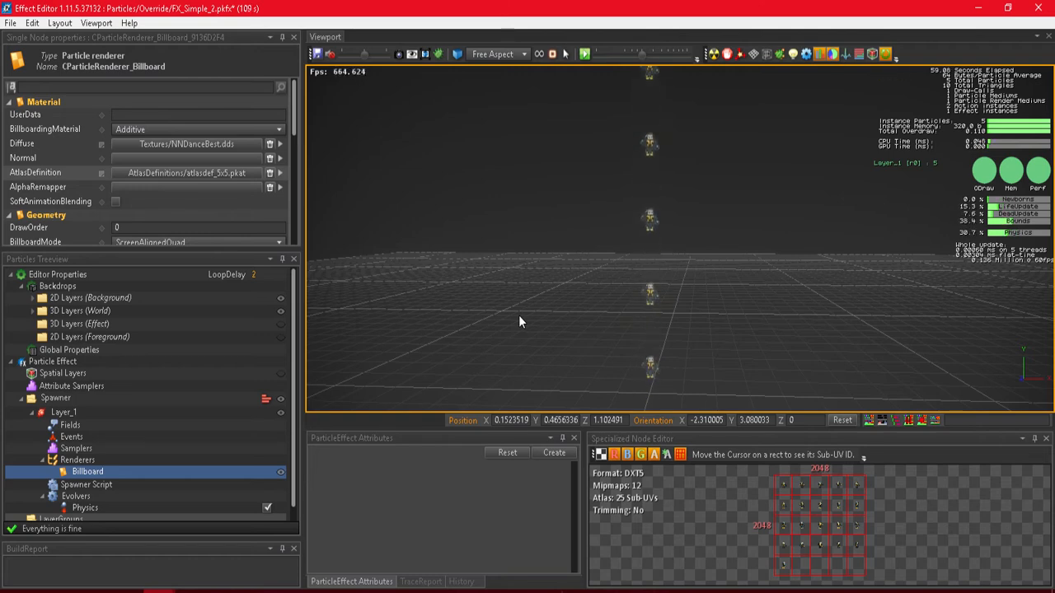
- Add a CParticleEvolver_FlipBook evolver to Layer_1's Evolvers
{"action": "scroll", "coordinate": [139, 459], "scroll_direction": "down", "scroll_amount": 1}
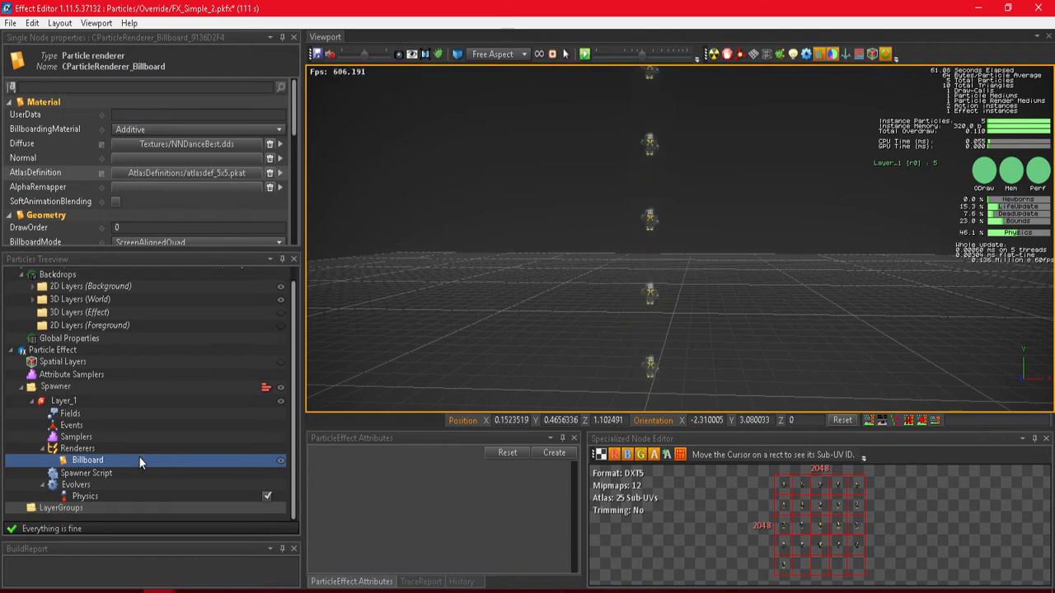
{"action": "left_click", "coordinate": [95, 487]}
{"action": "right_click", "coordinate": [95, 486]}
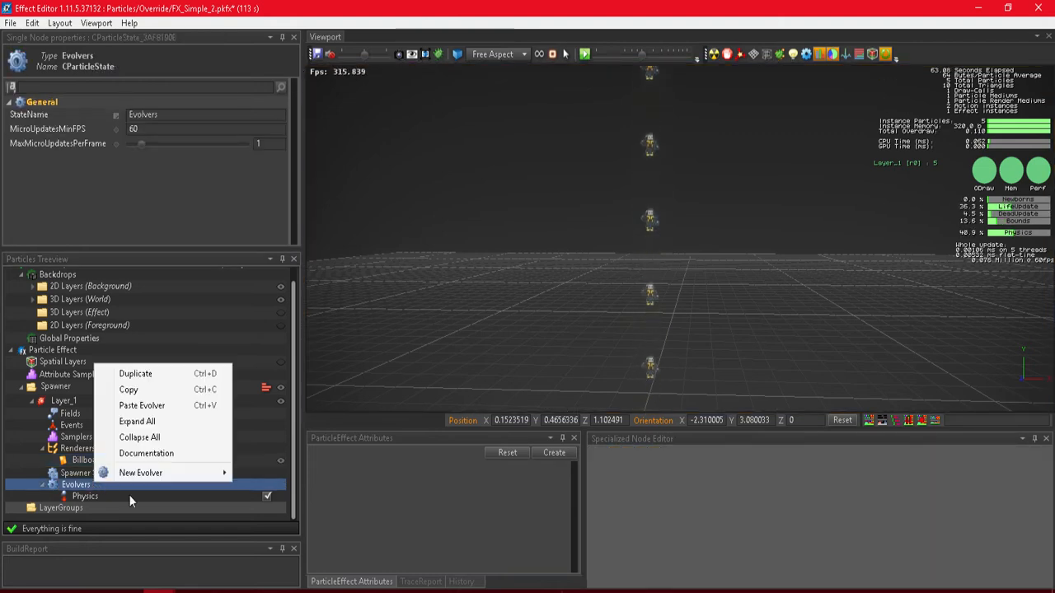
{"action": "mouse_move", "coordinate": [175, 474]}
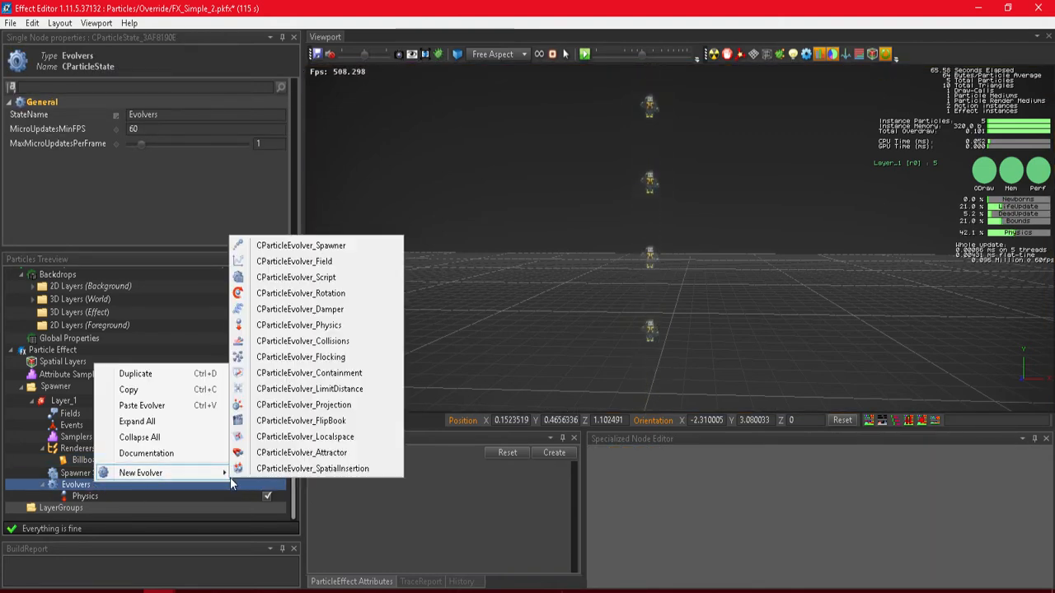
{"action": "left_click", "coordinate": [341, 422]}
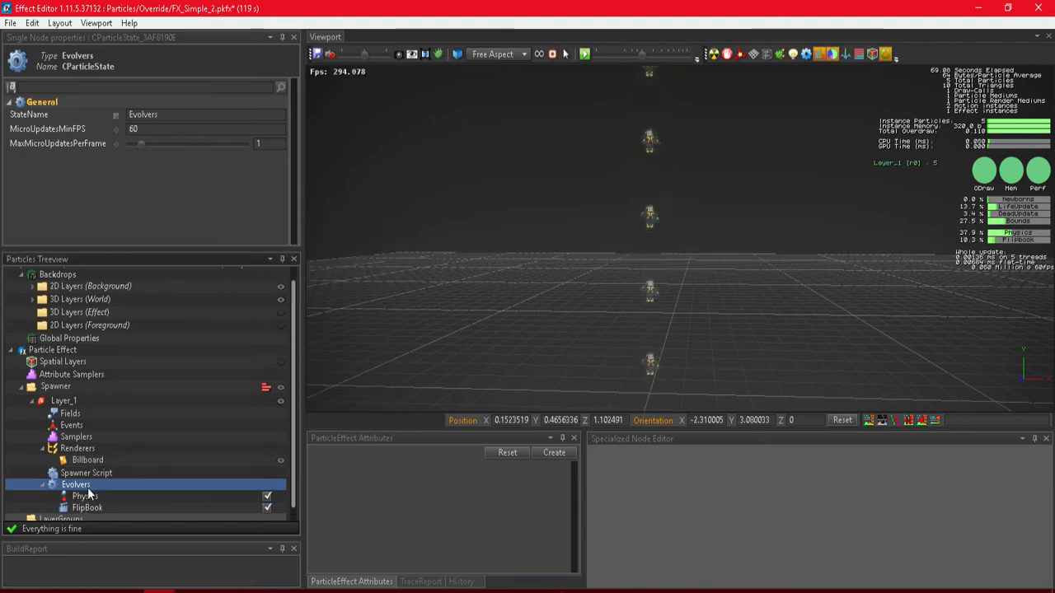
- Set the FlipBook evolver's LastFrameID to 20
{"action": "left_click", "coordinate": [87, 508]}
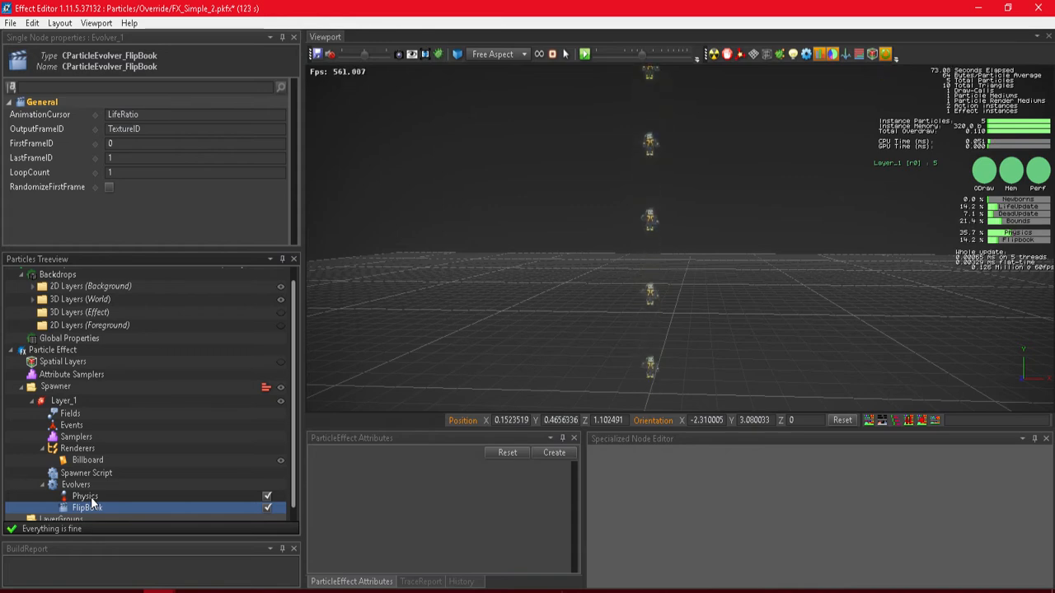
{"action": "left_click", "coordinate": [138, 144]}
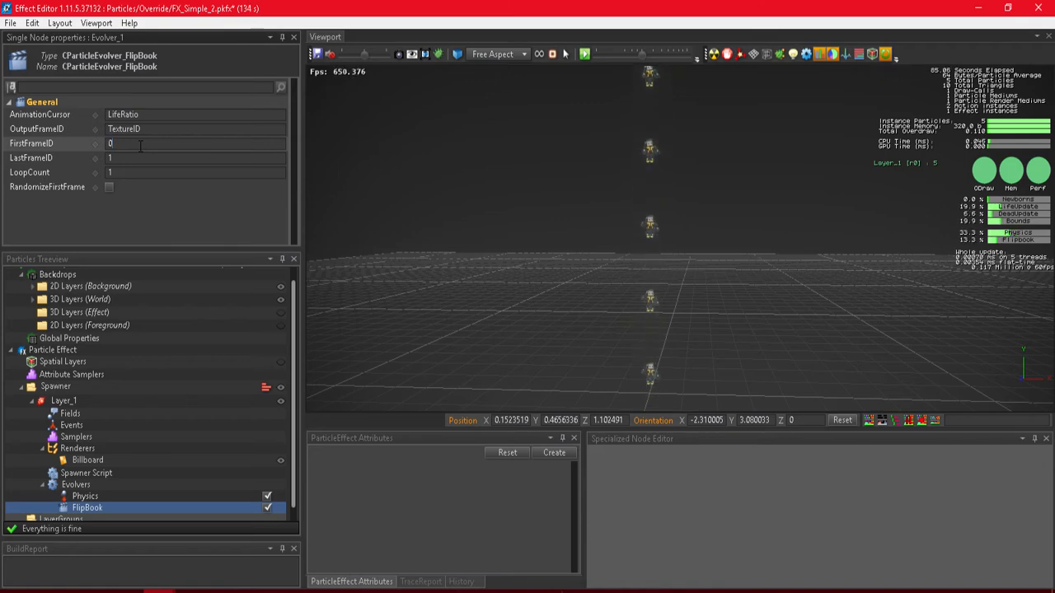
{"action": "left_click", "coordinate": [146, 159]}
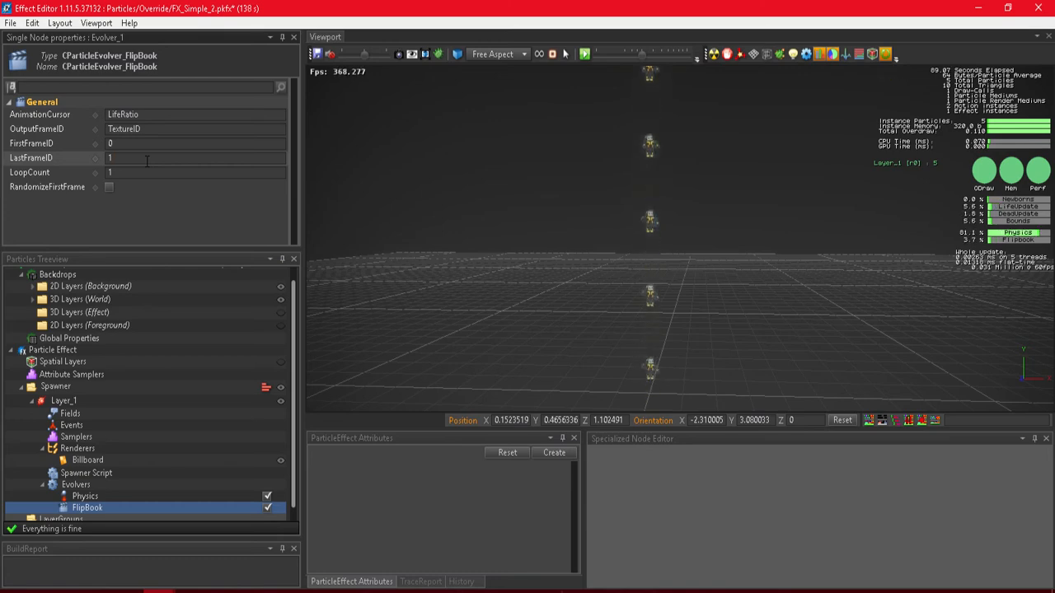
{"action": "key", "text": "BackSpace"}
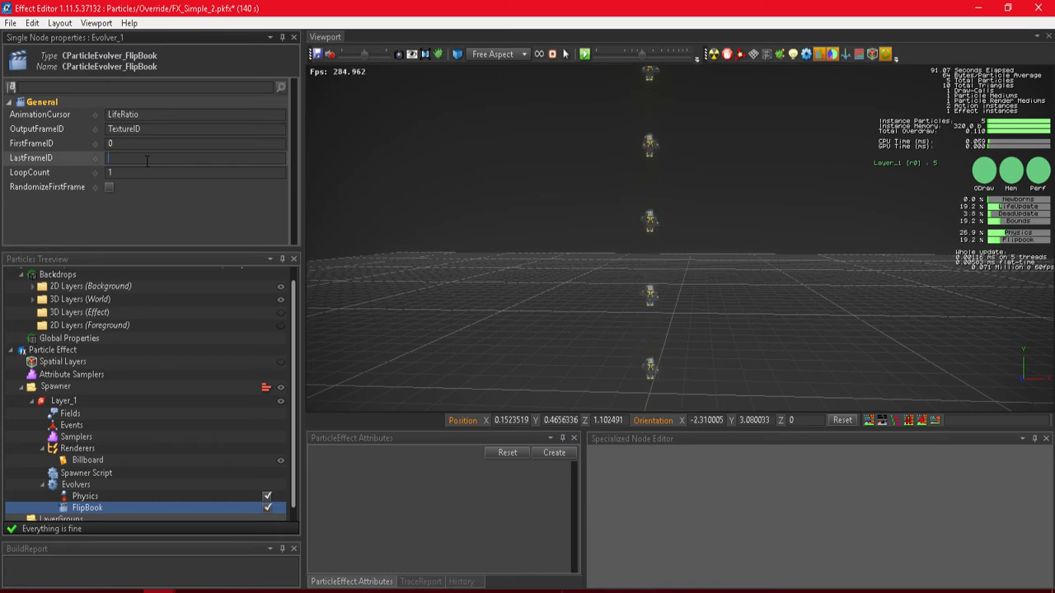
{"action": "type", "text": "20"}
{"action": "key", "text": "Return"}
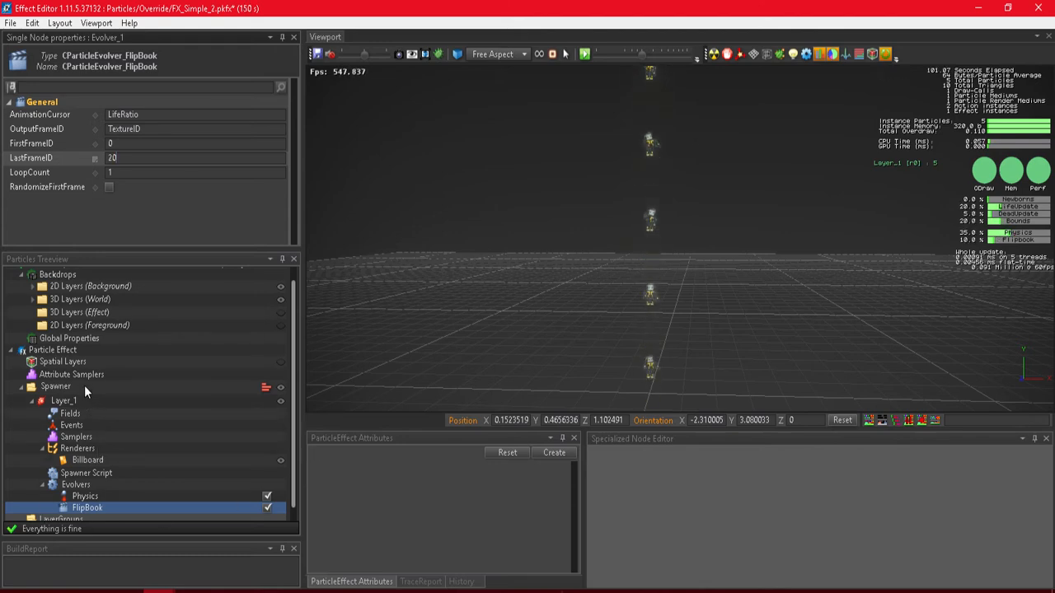
- Comment out the Velocity = scene.axisUp(); line in Layer_1's Spawner Script
{"action": "left_click", "coordinate": [115, 471]}
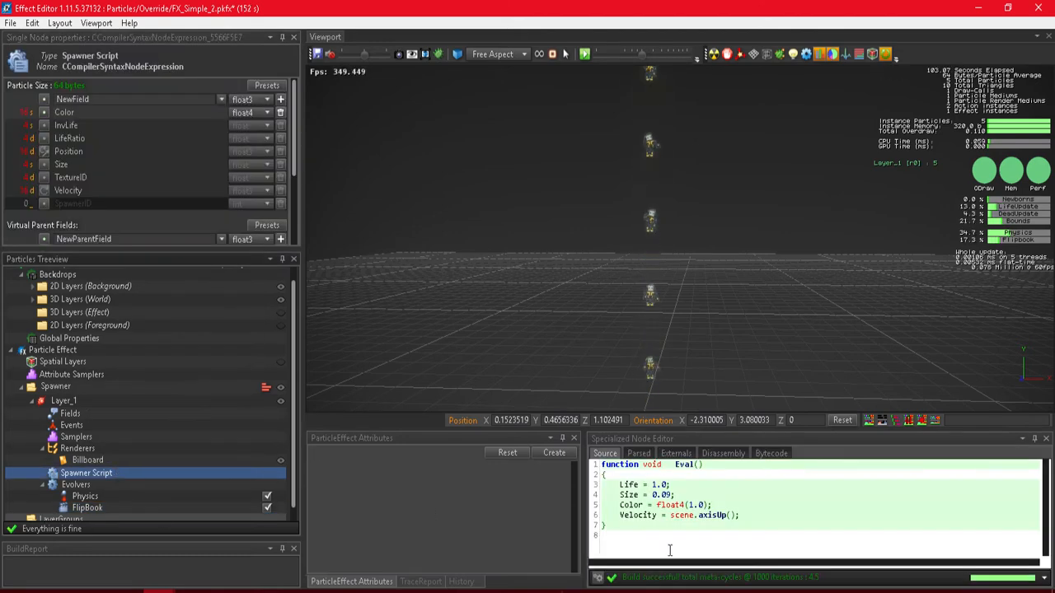
{"action": "left_click", "coordinate": [741, 544]}
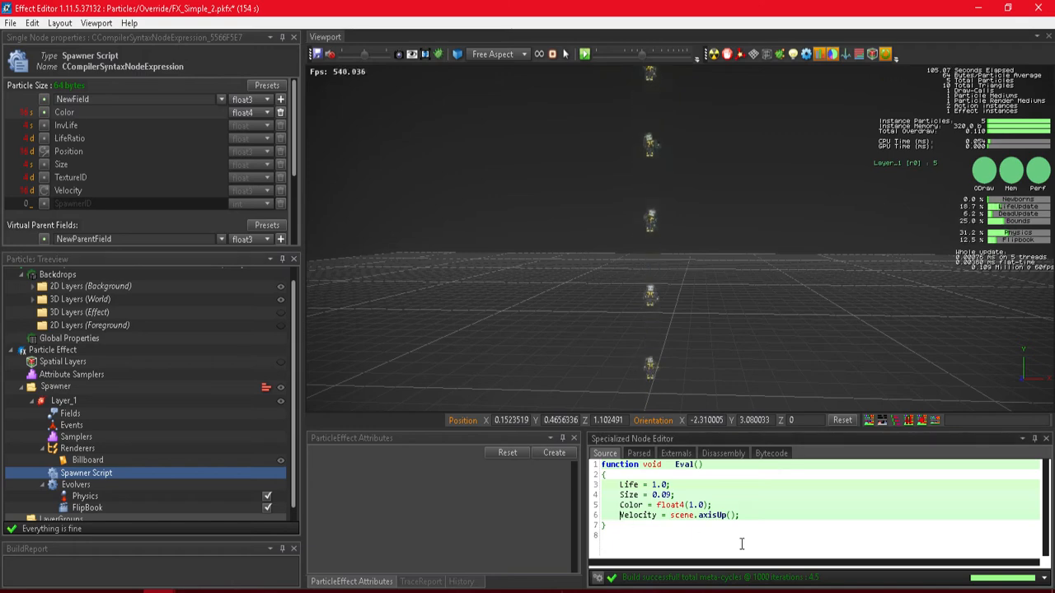
{"action": "key", "text": "Up"}
{"action": "key", "text": "Up"}
{"action": "key", "text": "Home"}
{"action": "type", "text": "/"}
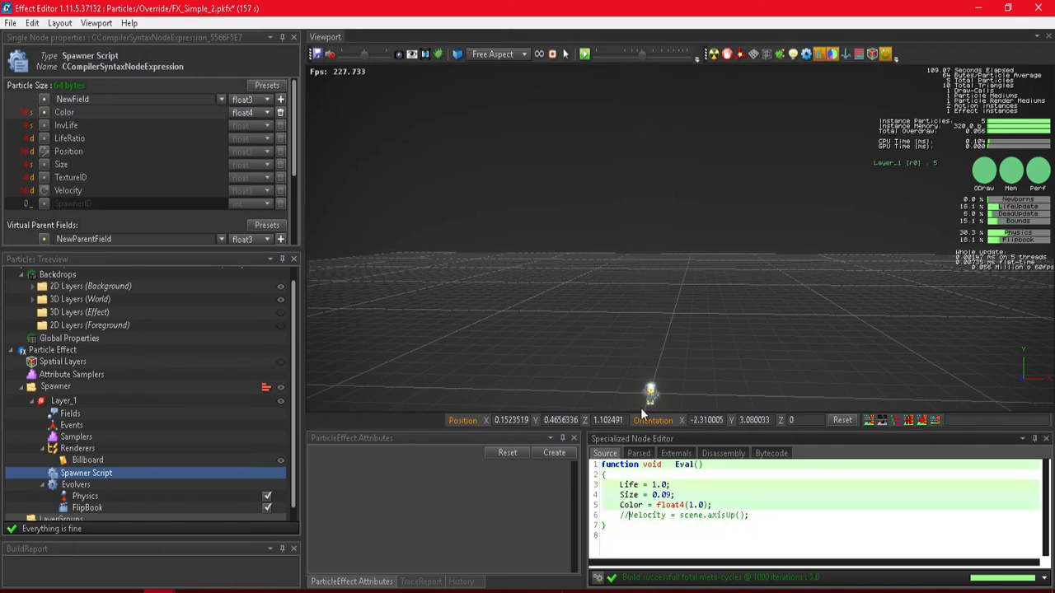
- Move the viewport camera close to the stationary dancing particles and examine how they overlap
{"action": "right_click_drag", "start_coordinate": [671, 267], "coordinate": [714, 293]}
{"action": "key", "text": "w"}
{"action": "key", "text": "w"}
{"action": "key", "text": "s"}
{"action": "key", "text": "w"}
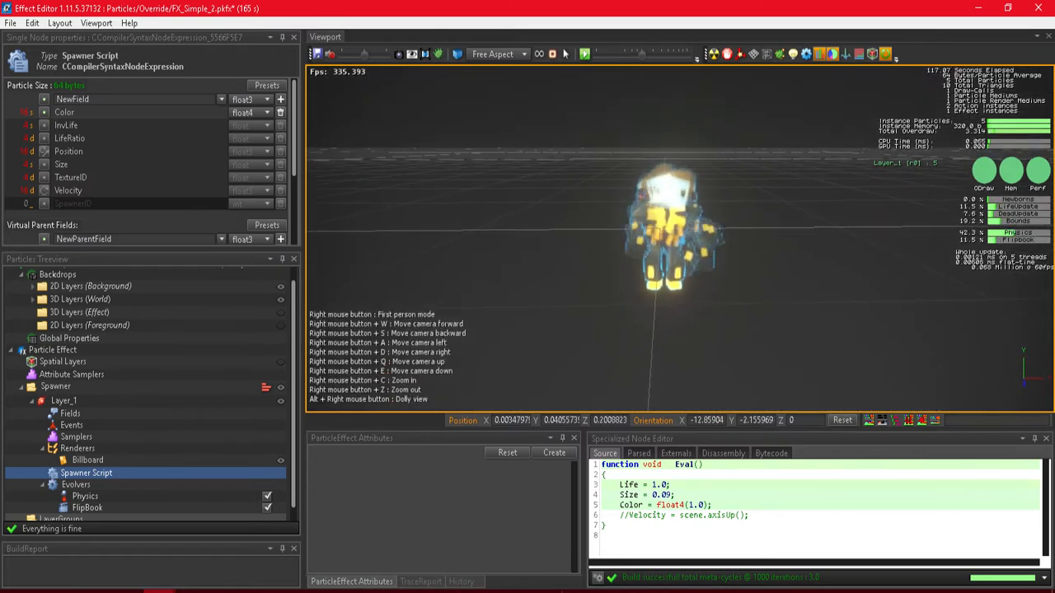
- Set the particle Size to 0.9 in Layer_1's Spawner Script and rebuild the effect
{"action": "left_click", "coordinate": [708, 545]}
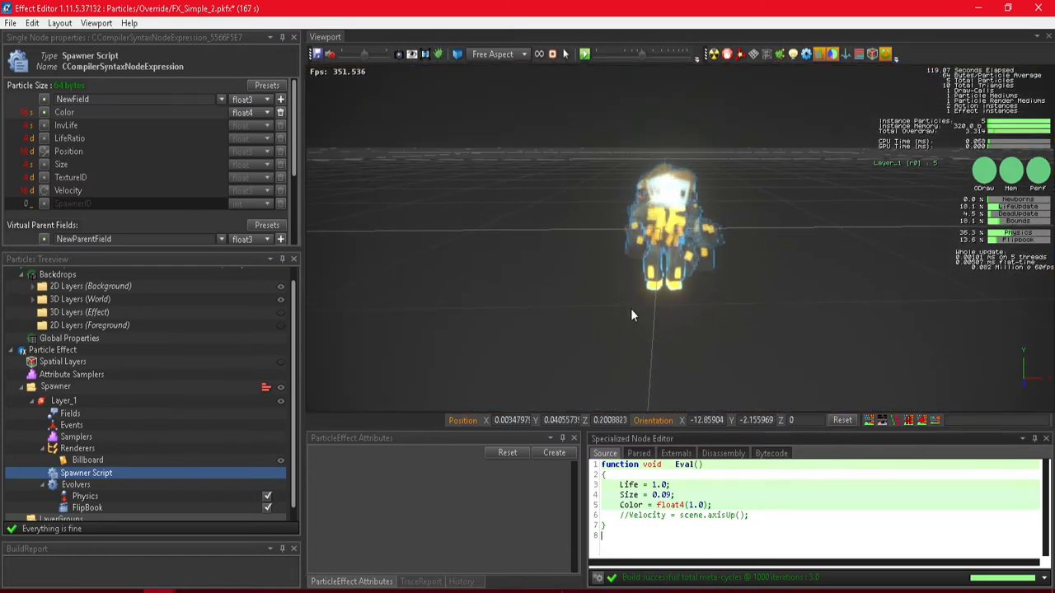
{"action": "left_click", "coordinate": [700, 213]}
{"action": "scroll", "coordinate": [703, 211], "scroll_direction": "down", "scroll_amount": 3}
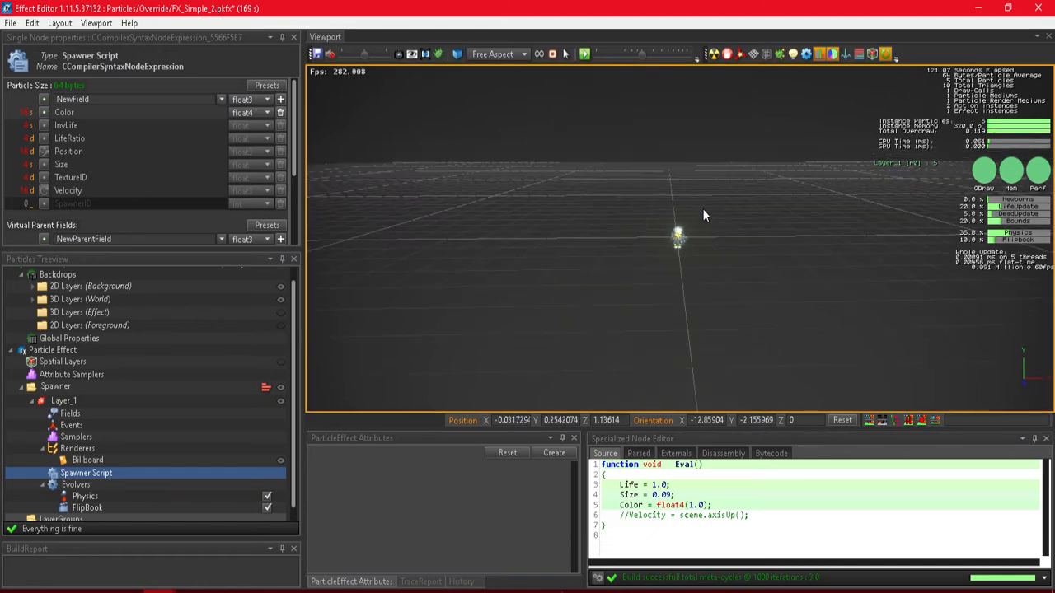
{"action": "left_click", "coordinate": [663, 495]}
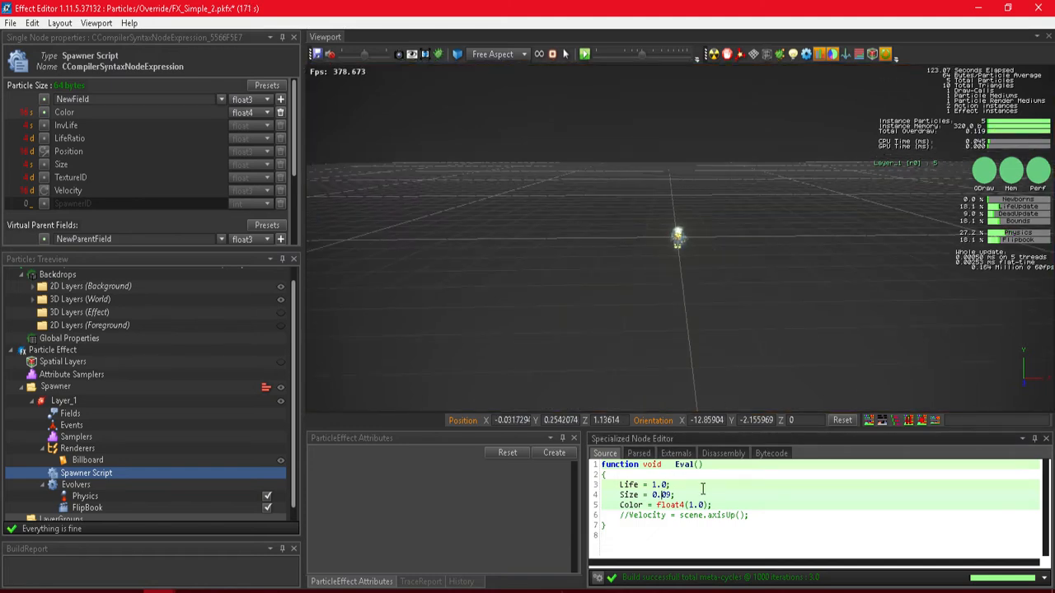
{"action": "key", "text": "Delete"}
{"action": "left_click", "coordinate": [730, 234]}
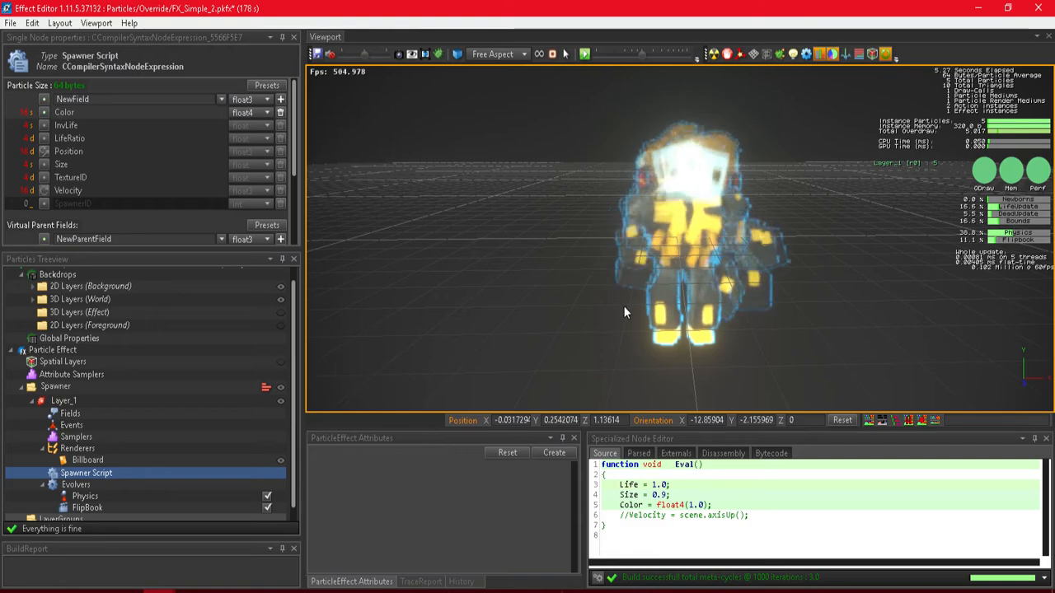
- Make Layer_1 spawn infinitely with a SpawnCount of 1 and refresh the effect
{"action": "left_click", "coordinate": [65, 401]}
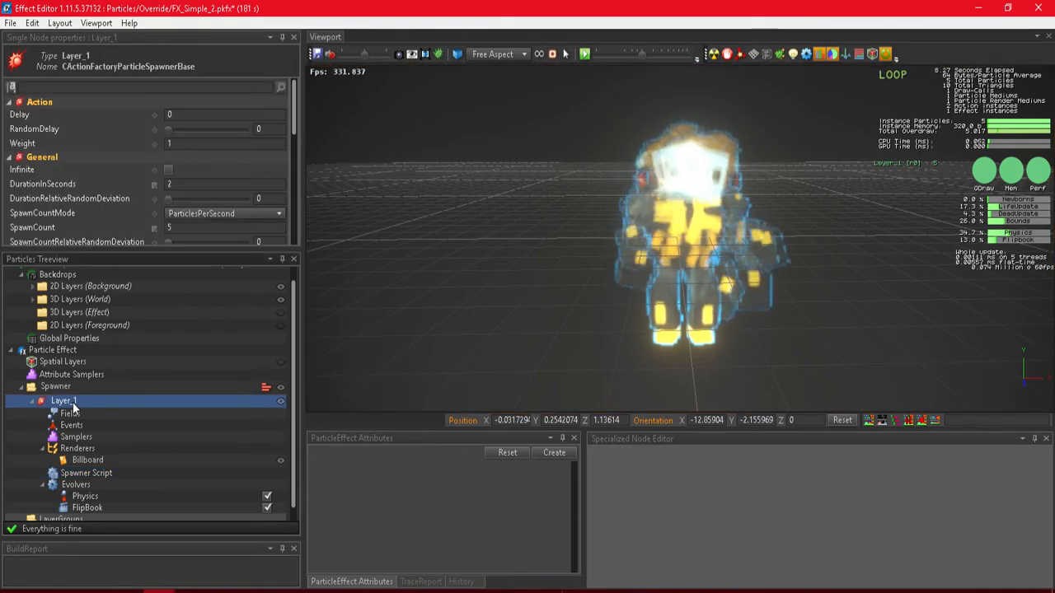
{"action": "left_click", "coordinate": [169, 170]}
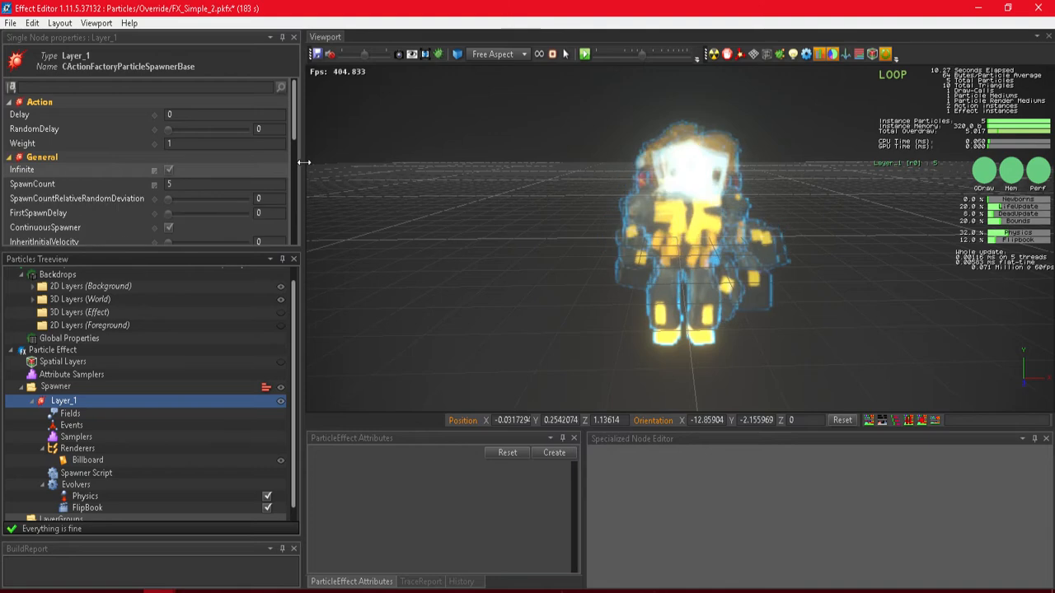
{"action": "double_click", "coordinate": [220, 183]}
{"action": "type", "text": "1"}
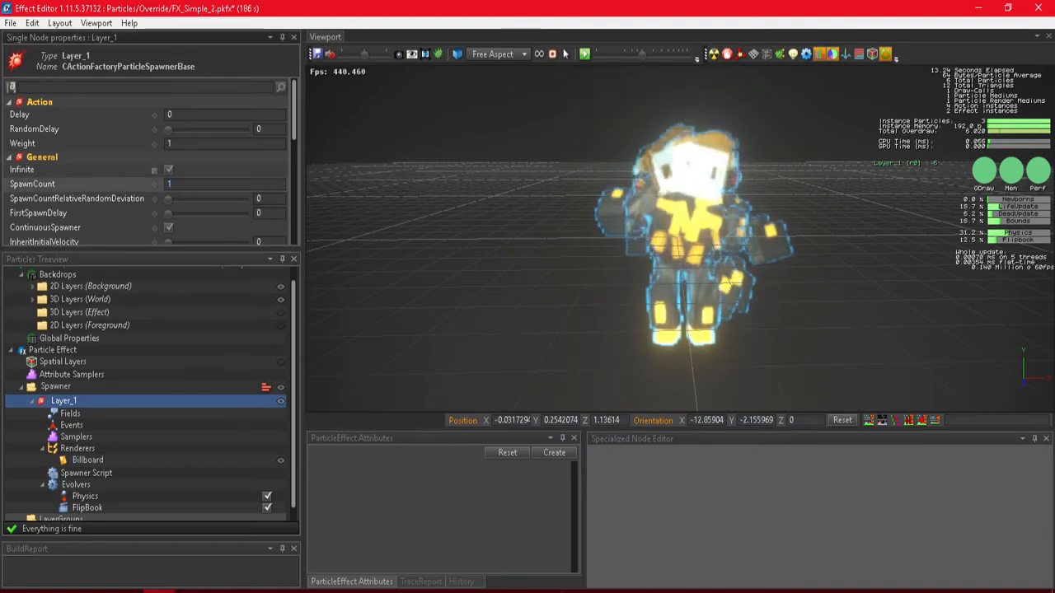
{"action": "left_click", "coordinate": [496, 164]}
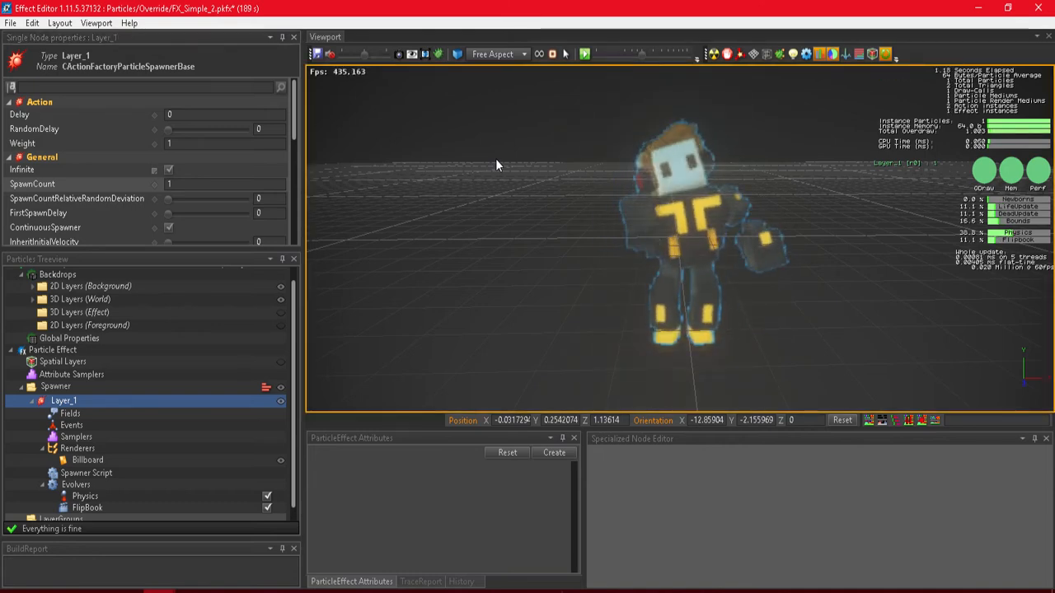
- Set the FlipBook evolver's LoopCount to 0.75
{"action": "right_click_drag", "start_coordinate": [505, 175], "coordinate": [530, 253]}
{"action": "key", "text": "d"}
{"action": "key", "text": "s"}
{"action": "key", "text": "a"}
{"action": "key", "text": "d"}
{"action": "key", "text": "a"}
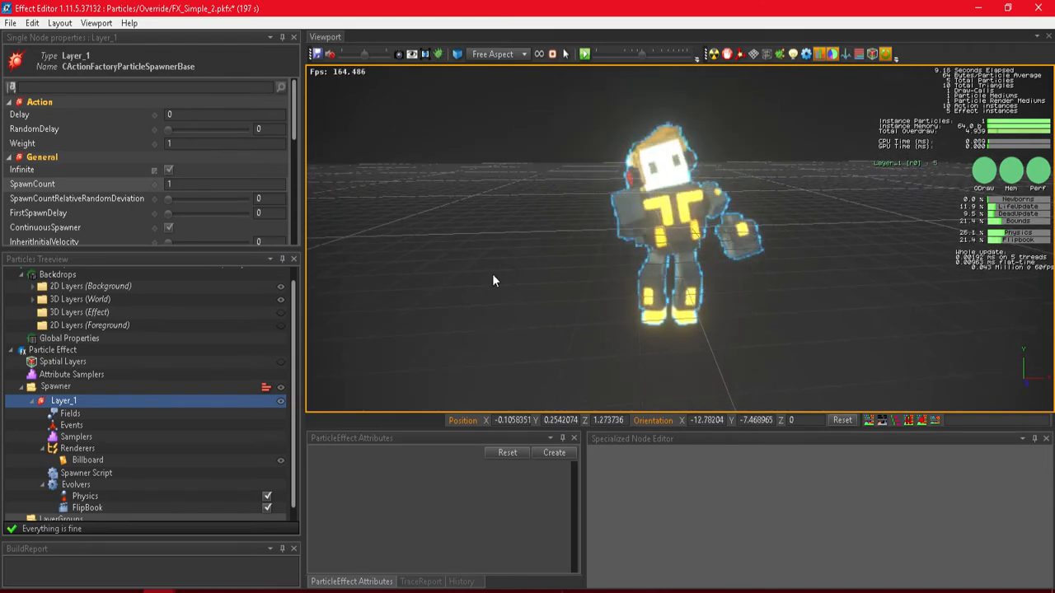
{"action": "scroll", "coordinate": [169, 440], "scroll_direction": "down", "scroll_amount": 1}
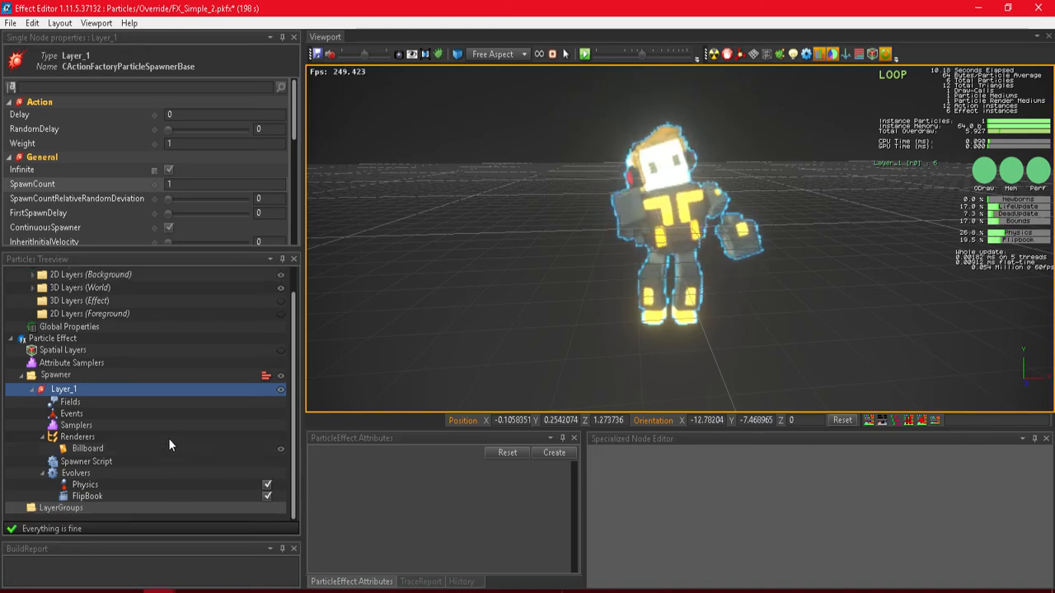
{"action": "left_click", "coordinate": [139, 496]}
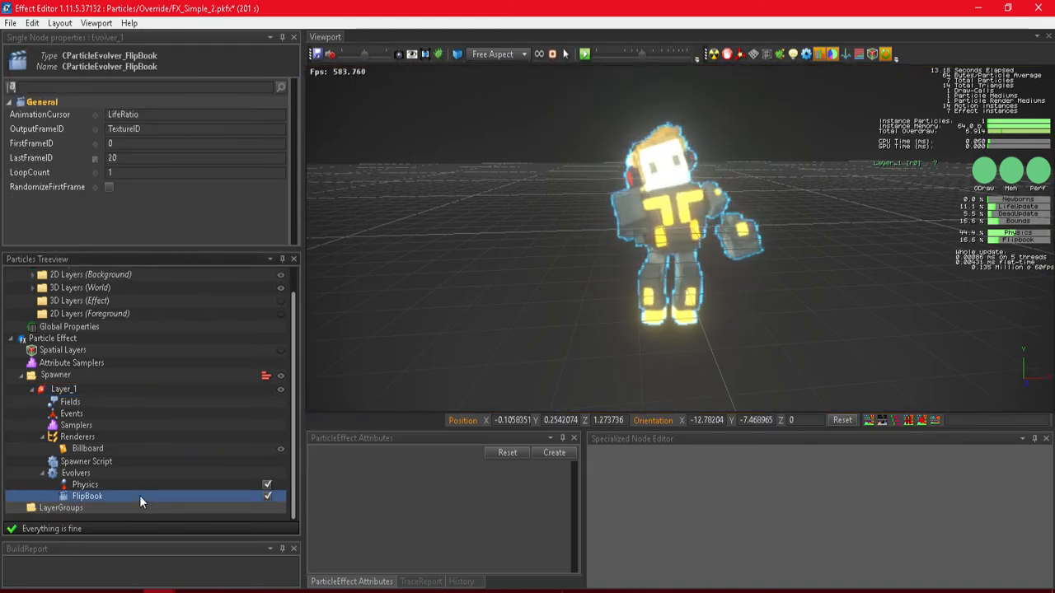
{"action": "left_click", "coordinate": [134, 174]}
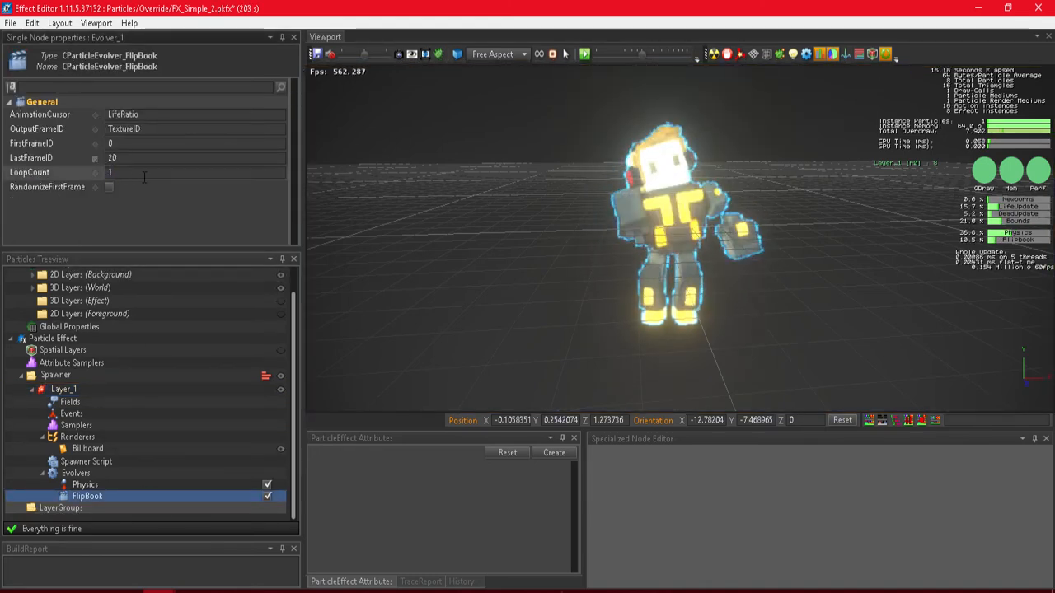
{"action": "key", "text": "BackSpace"}
{"action": "type", "text": ".75"}
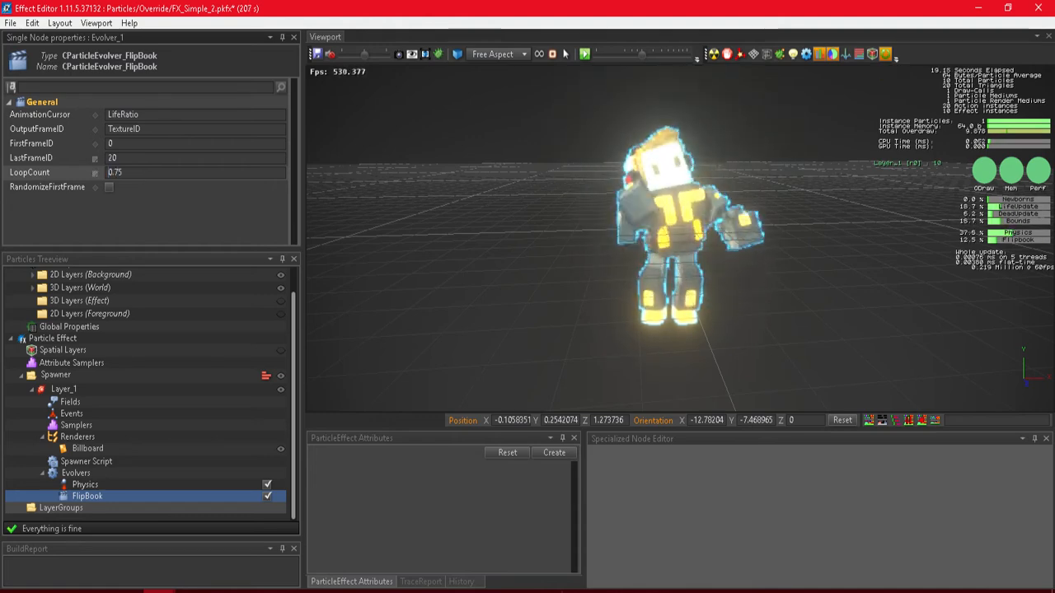
- Change the Billboard renderer's BillboardingMaterial to AlphaBlend
{"action": "left_click_drag", "start_coordinate": [626, 247], "coordinate": [717, 256], "text": "alt"}
{"action": "mouse_move", "coordinate": [717, 256]}
{"action": "right_mouse_down"}
{"action": "mouse_move", "coordinate": [742, 280]}
{"action": "mouse_move", "coordinate": [746, 272]}
{"action": "mouse_move", "coordinate": [712, 269]}
{"action": "right_mouse_up"}
{"action": "key", "text": "w"}
{"action": "key", "text": "s"}
{"action": "right_click_drag", "start_coordinate": [561, 194], "coordinate": [549, 201]}
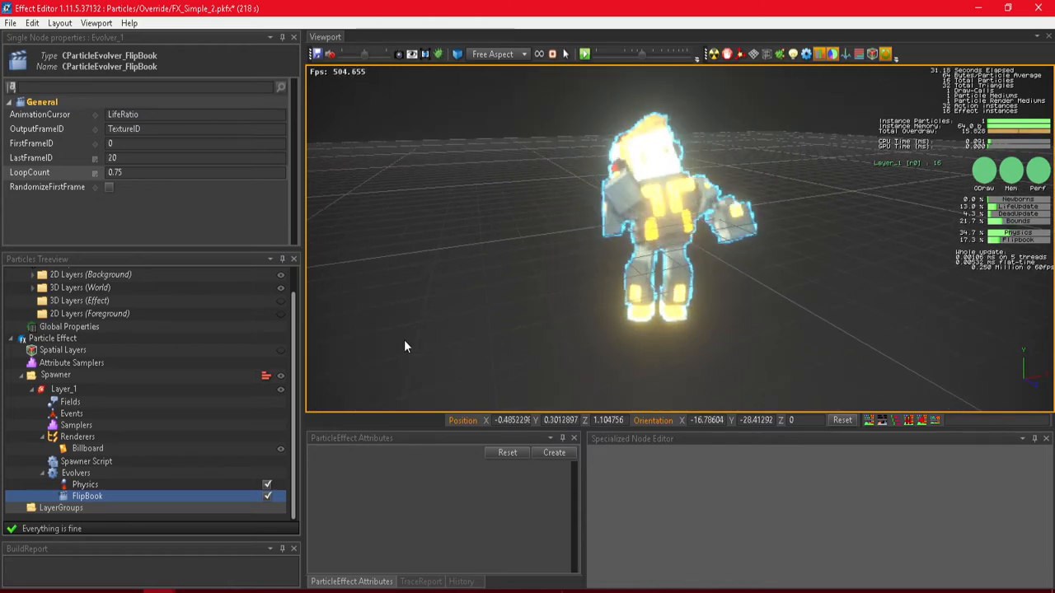
{"action": "left_click", "coordinate": [132, 453]}
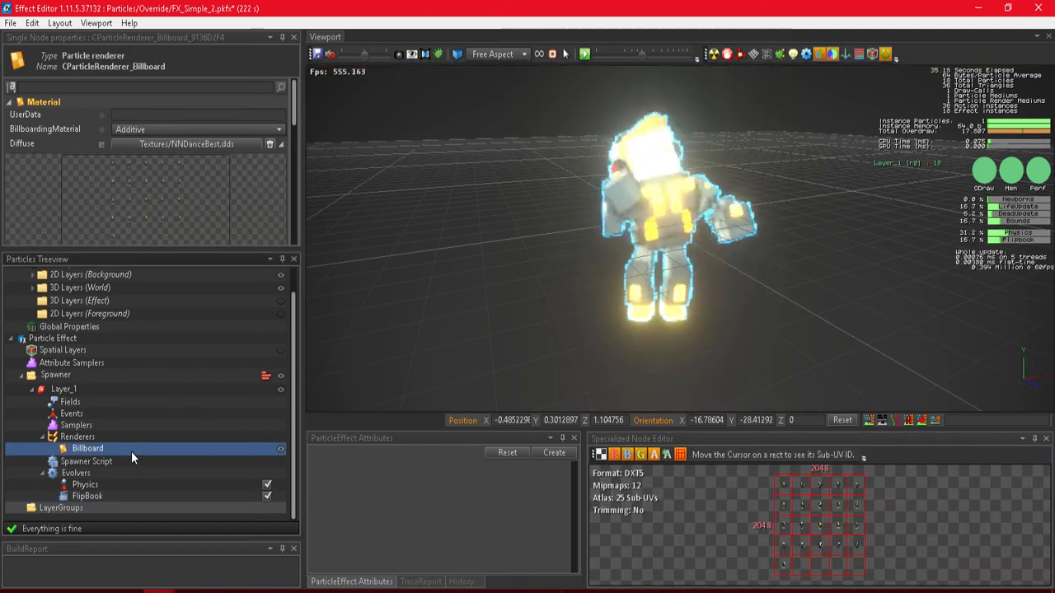
{"action": "left_click", "coordinate": [152, 127]}
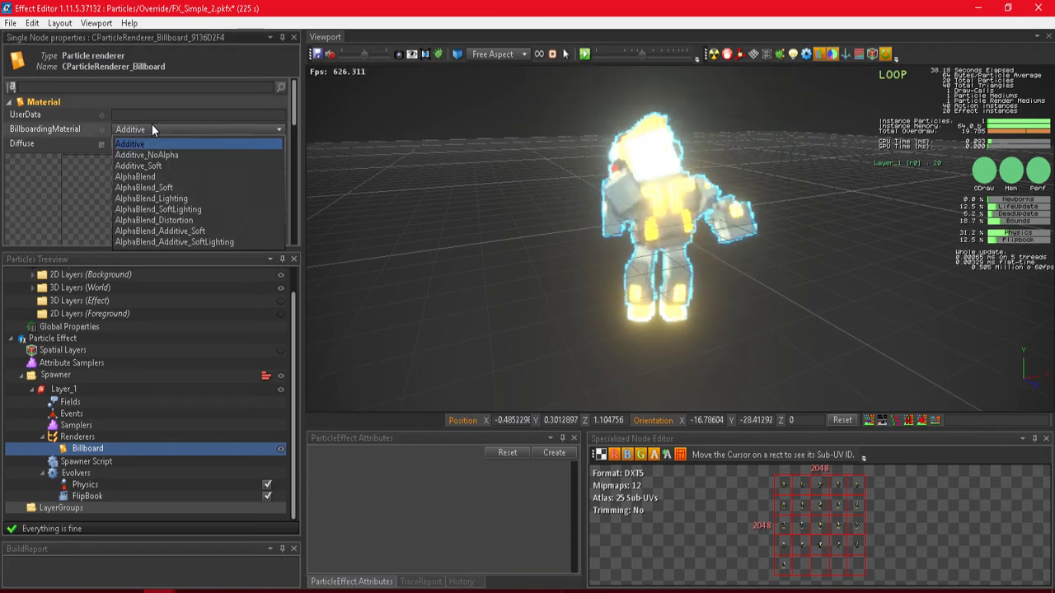
{"action": "left_click", "coordinate": [146, 176]}
- Examine the alpha-blended dancing particle from several camera angles and distances
{"action": "right_click_drag", "start_coordinate": [529, 317], "coordinate": [744, 322]}
{"action": "key", "text": "s"}
{"action": "key", "text": "w"}
{"action": "key", "text": "a"}
{"action": "key", "text": "d"}
{"action": "key", "text": "d"}
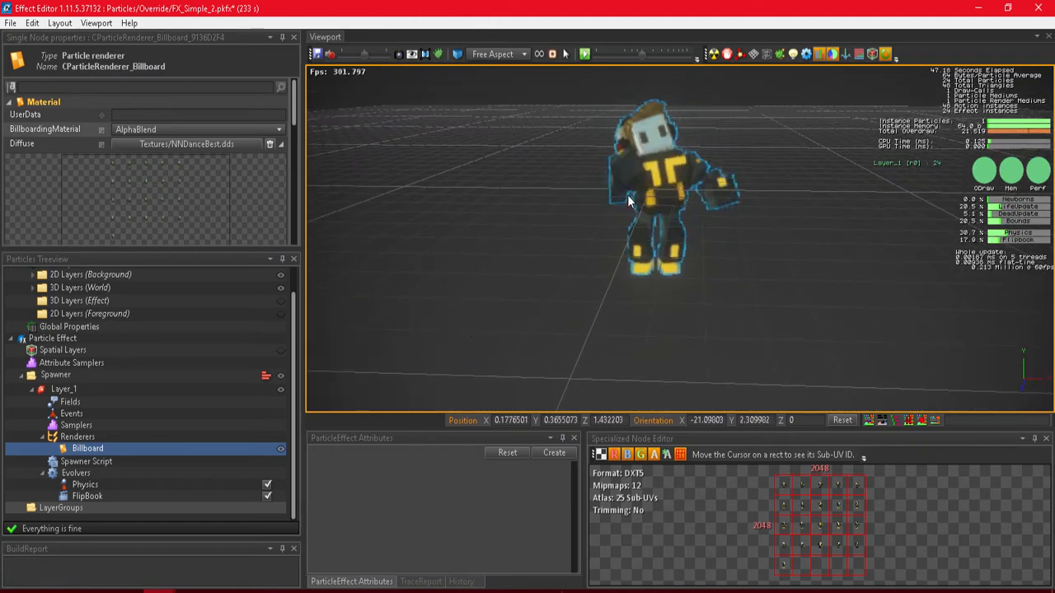
{"action": "key", "text": "d"}
{"action": "right_click_drag", "start_coordinate": [431, 171], "coordinate": [831, 154]}
{"action": "key", "text": "a"}
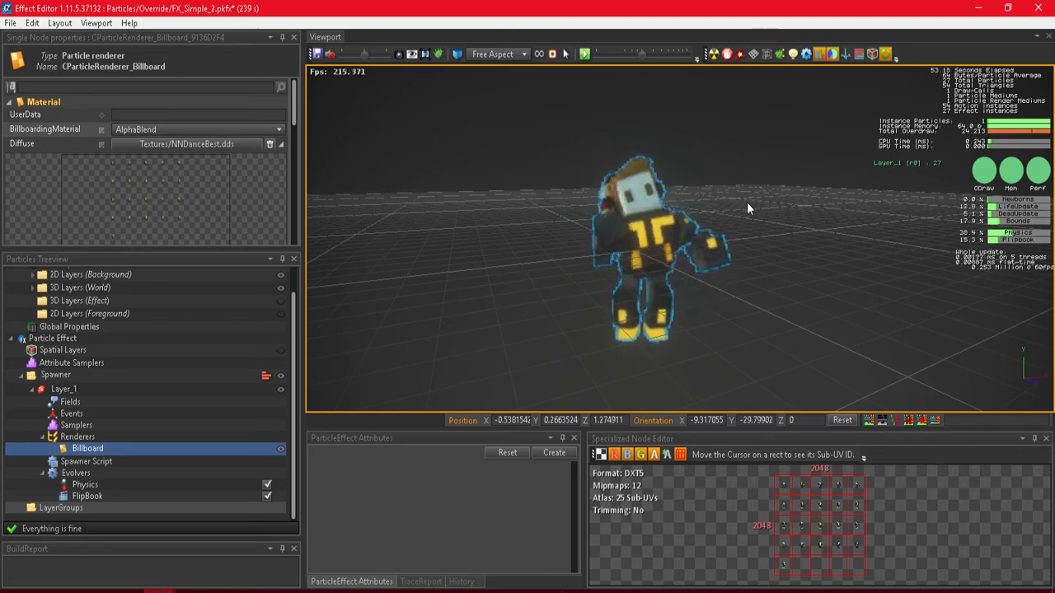
- Inspect the sub-UV IDs in the Billboard's NNDanceBest.dds atlas and compare them with the FlipBook evolver's frame range
{"action": "left_click", "coordinate": [679, 514]}
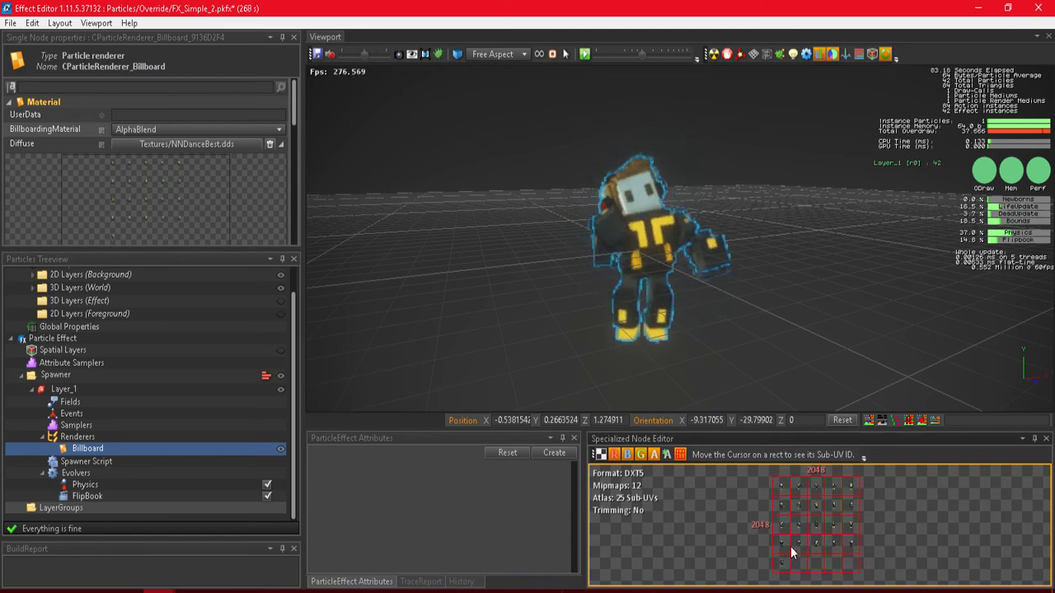
{"action": "mouse_move", "coordinate": [786, 501]}
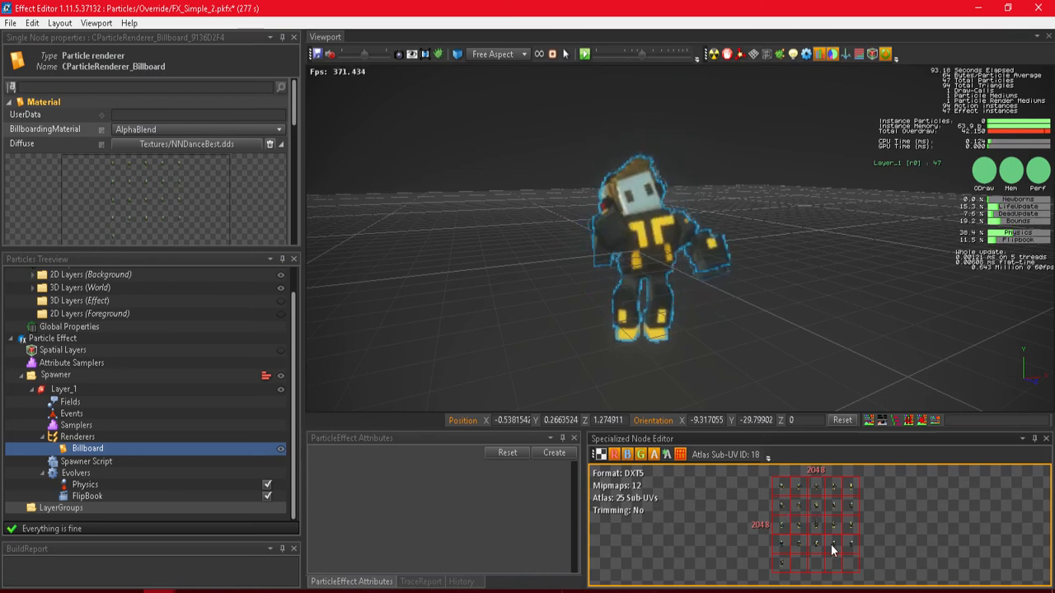
{"action": "left_click", "coordinate": [88, 496]}
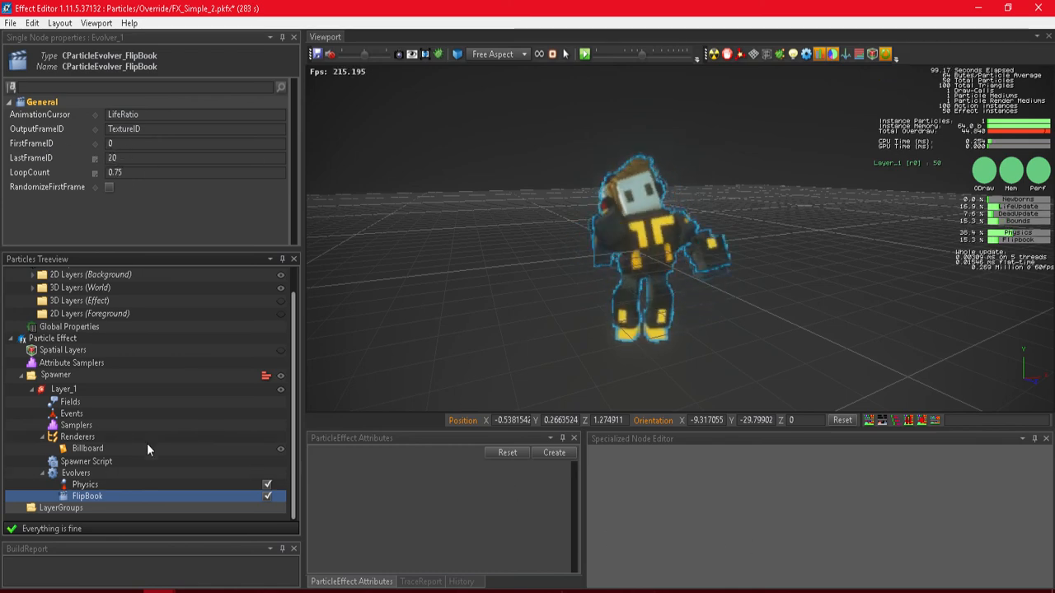
{"action": "left_click", "coordinate": [87, 449]}
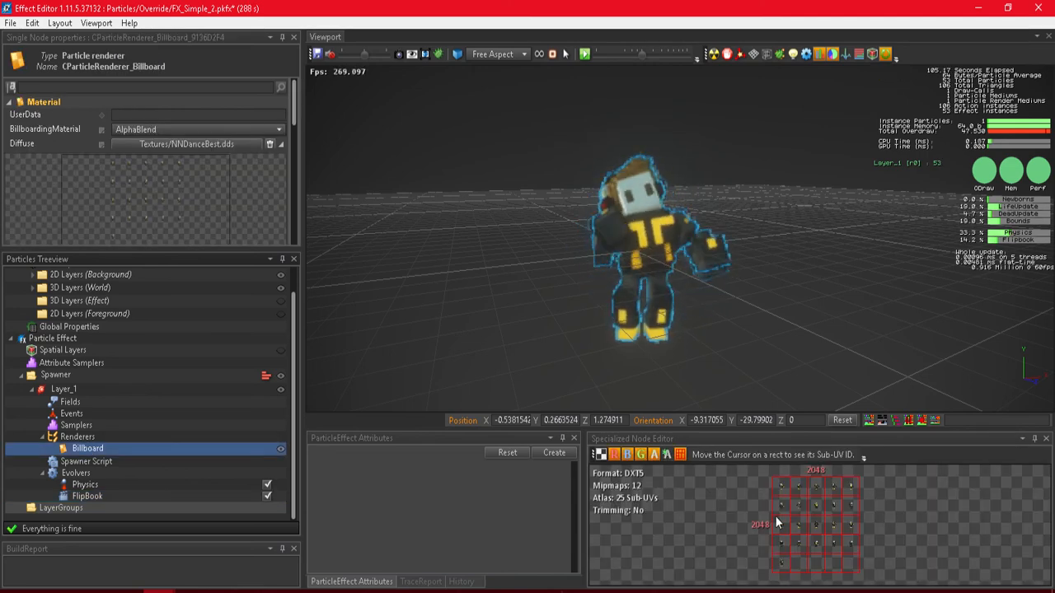
- Restart the effect and check the finished dance animation from a slightly farther viewpoint
{"action": "right_click_drag", "start_coordinate": [742, 297], "coordinate": [605, 275]}
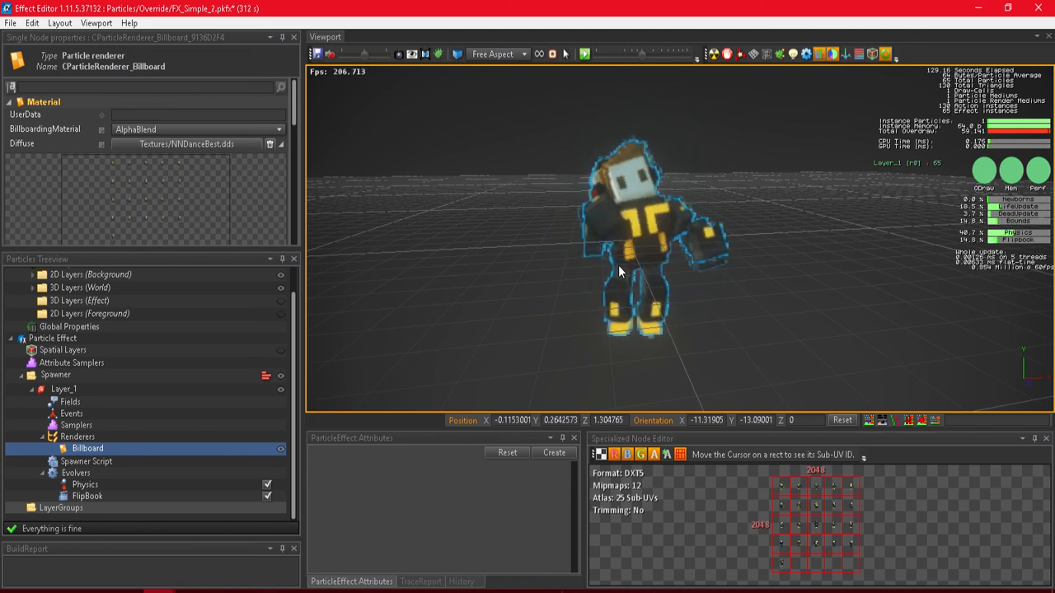
{"action": "key", "text": "space"}
{"action": "key", "text": "s"}
{"action": "right_click_drag", "start_coordinate": [749, 227], "coordinate": [707, 214]}
{"action": "key", "text": "w"}
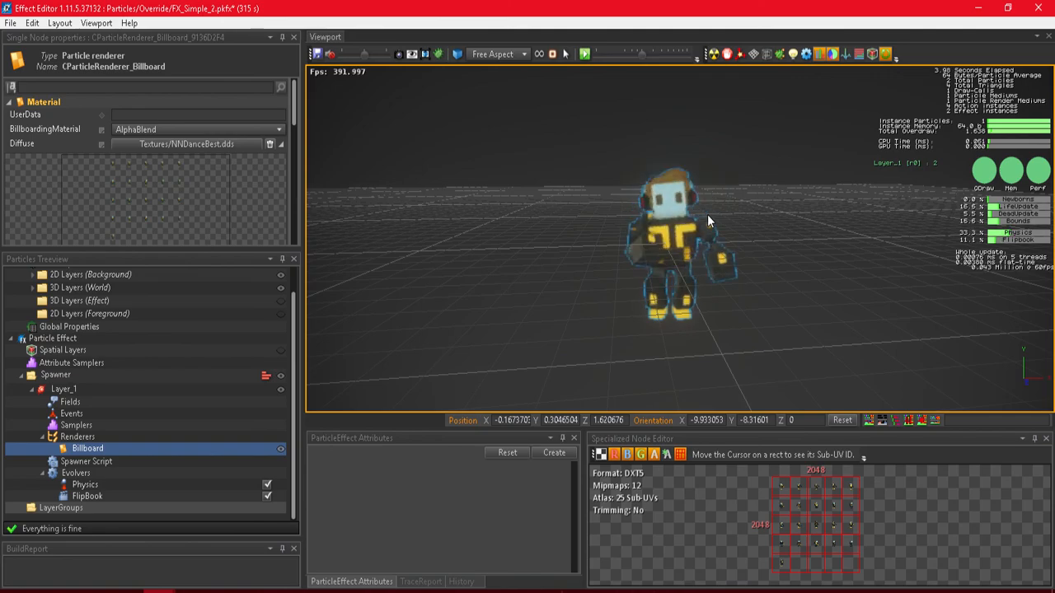
{"action": "key", "text": "alt+Tab"}
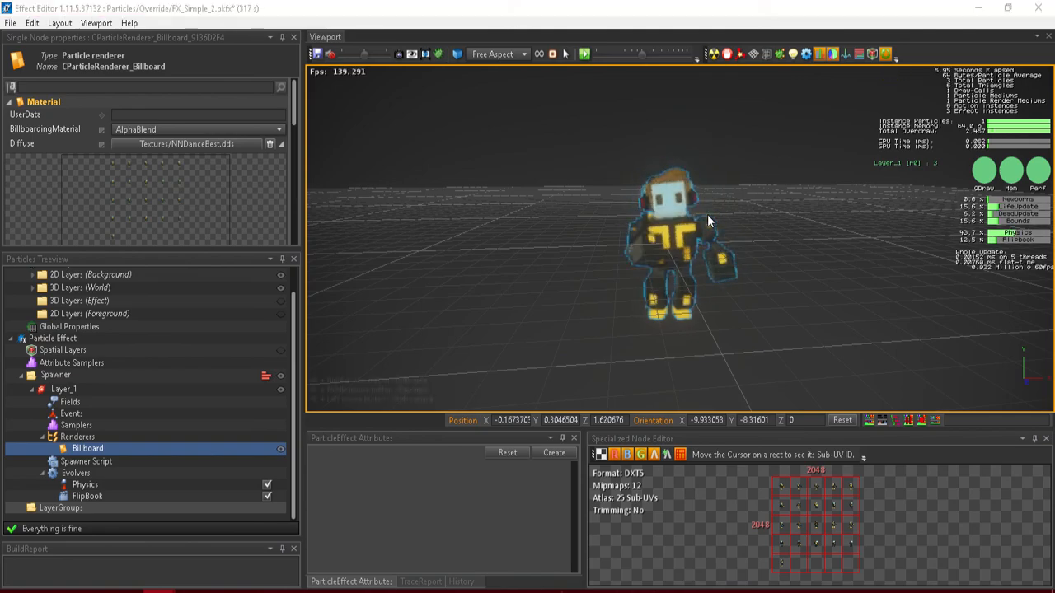